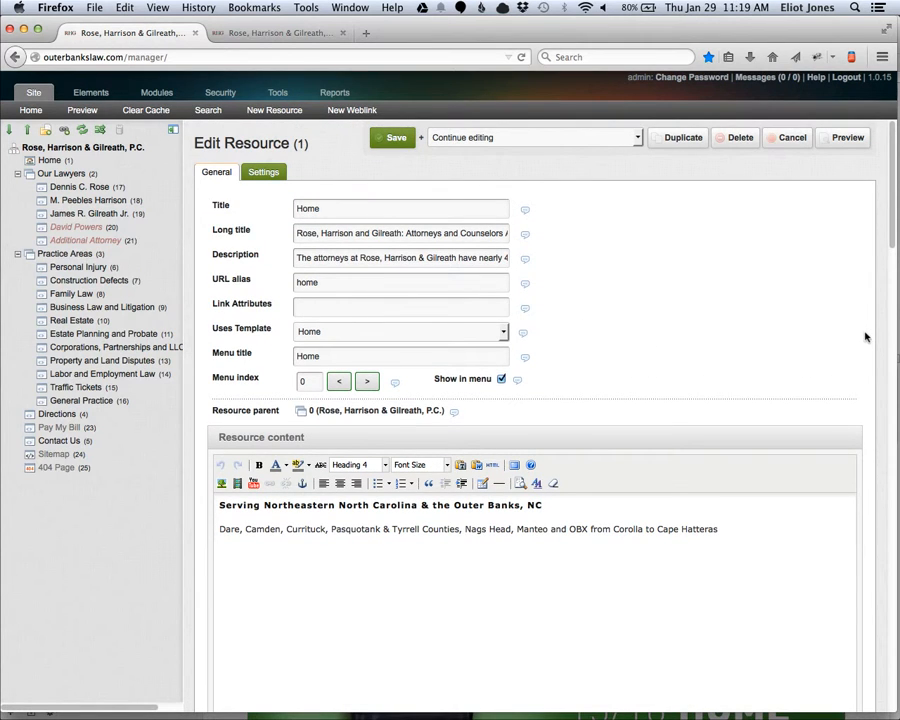
# Set Activate Alert to ON in the Home resource's template variables and save the resource.
pyautogui.scroll(-5, 866, 337)
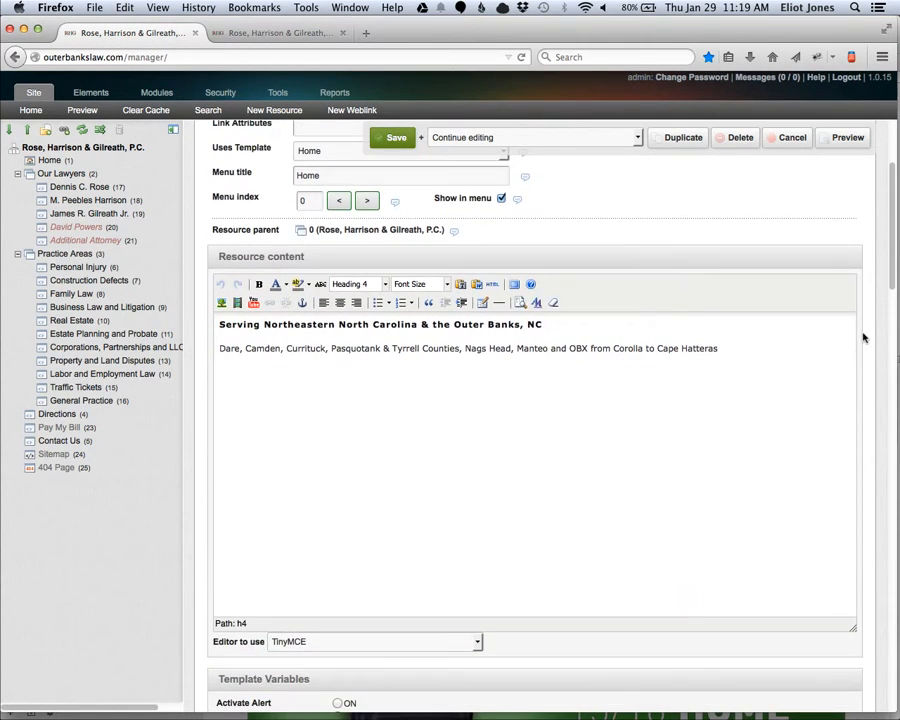
pyautogui.scroll(-4, 864, 337)
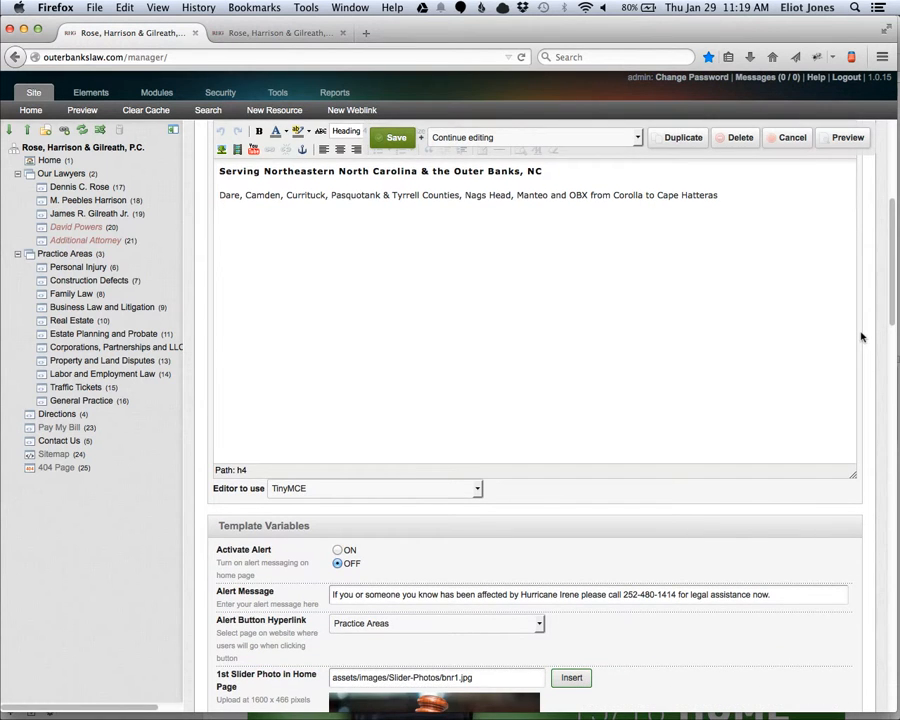
pyautogui.scroll(-5, 698, 340)
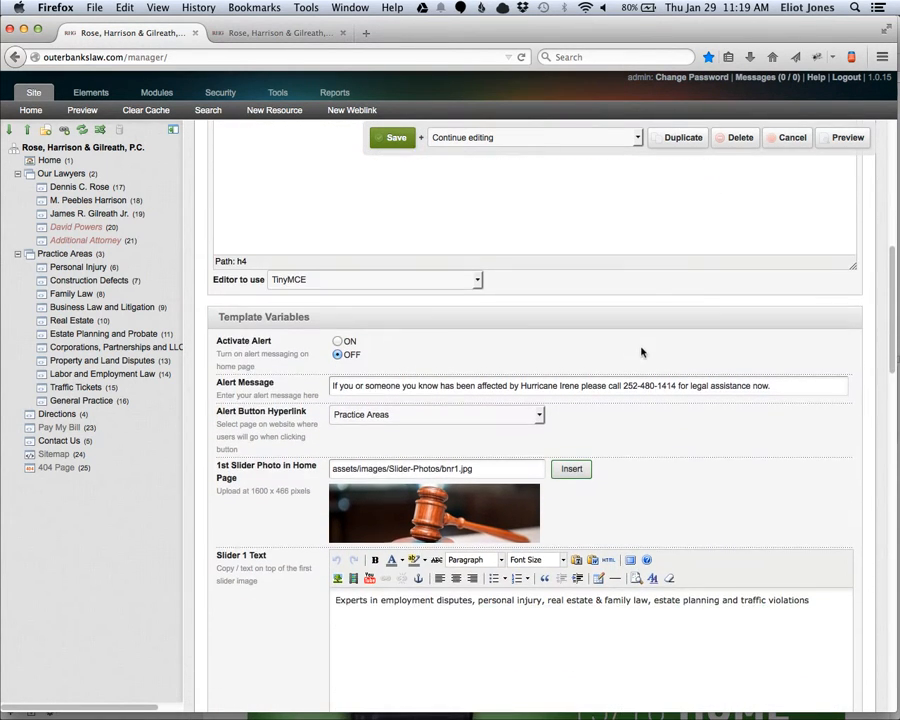
pyautogui.scroll(-4, 666, 340)
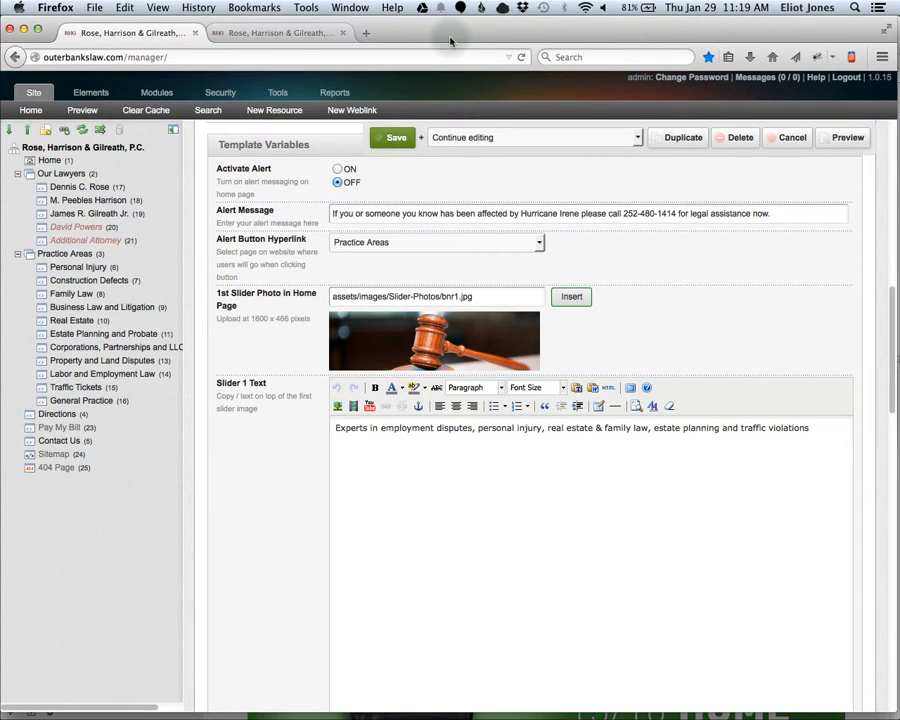
pyautogui.click(280, 33)
pyautogui.scroll(6, 450, 242)
pyautogui.scroll(10, 450, 242)
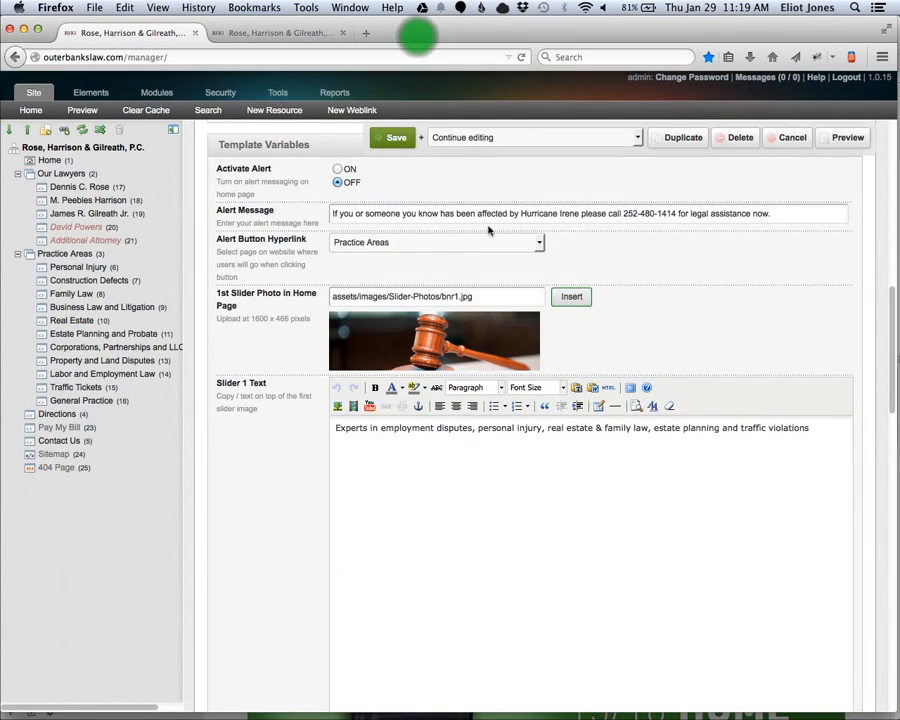
pyautogui.click(456, 171)
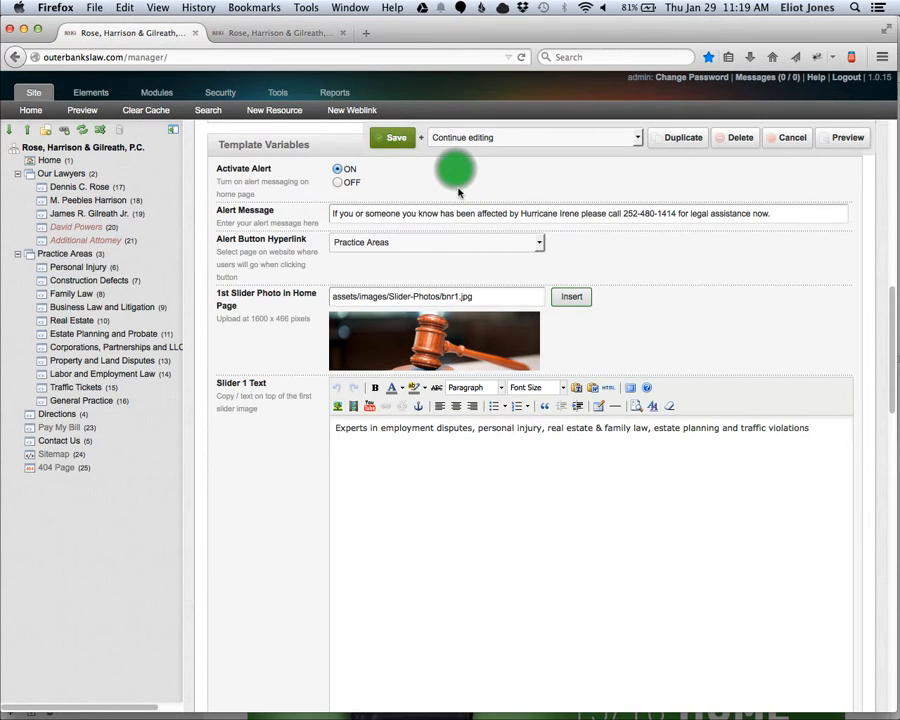
pyautogui.click(396, 138)
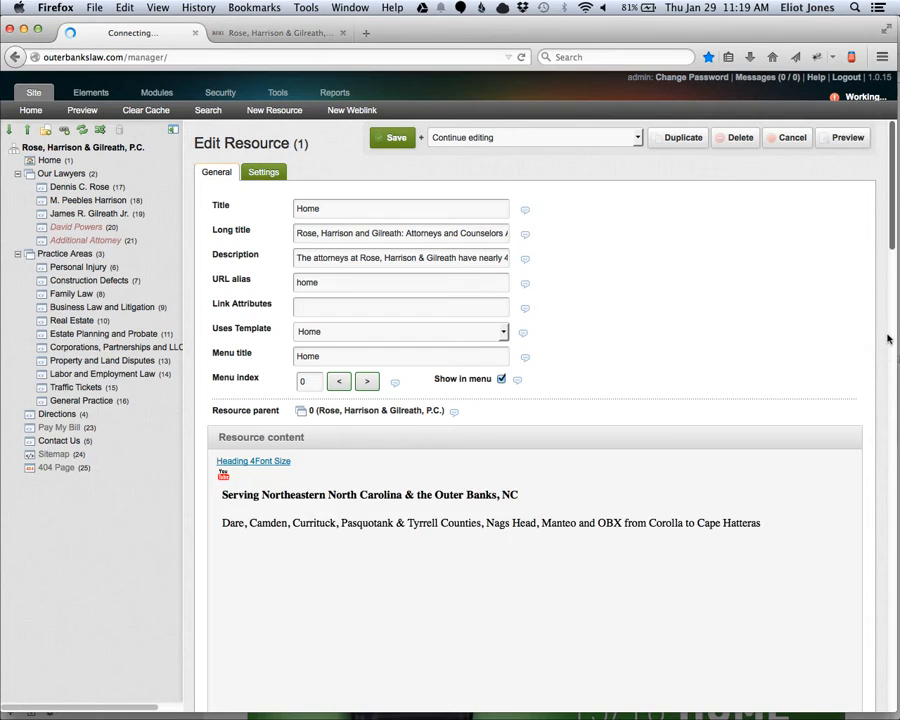
# Switch to the live home page and reload it to check the alert banner.
pyautogui.scroll(-5, 884, 348)
pyautogui.scroll(-5, 880, 342)
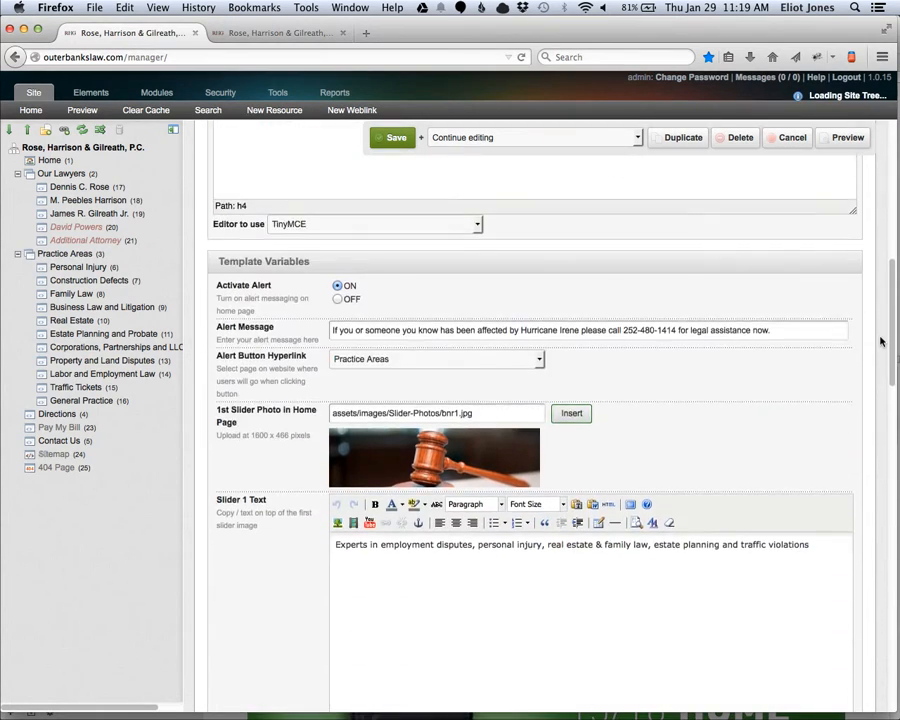
pyautogui.click(361, 32)
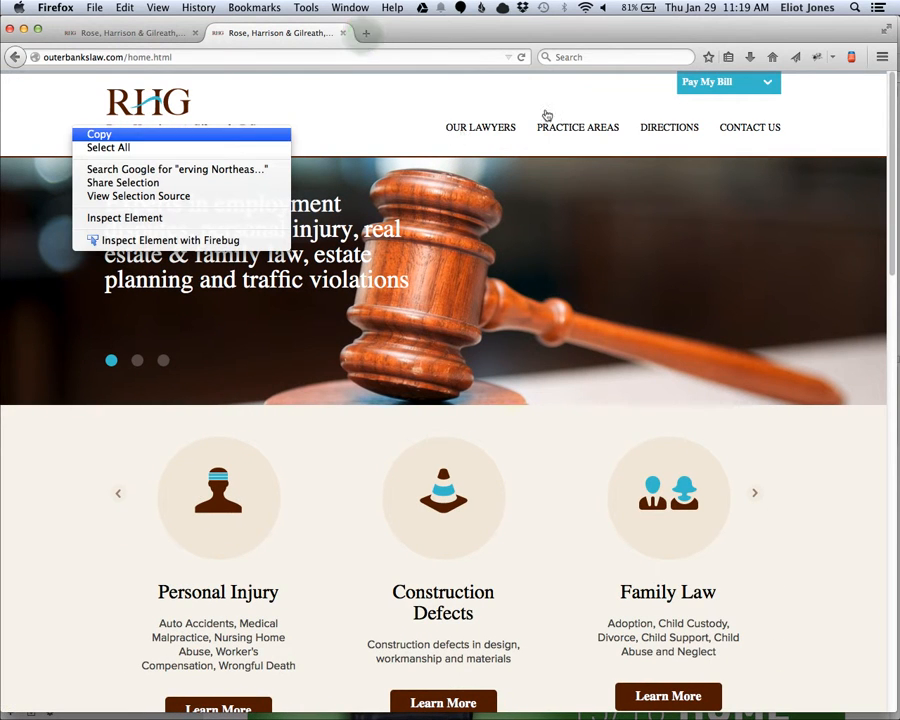
pyautogui.rightClick(495, 168)
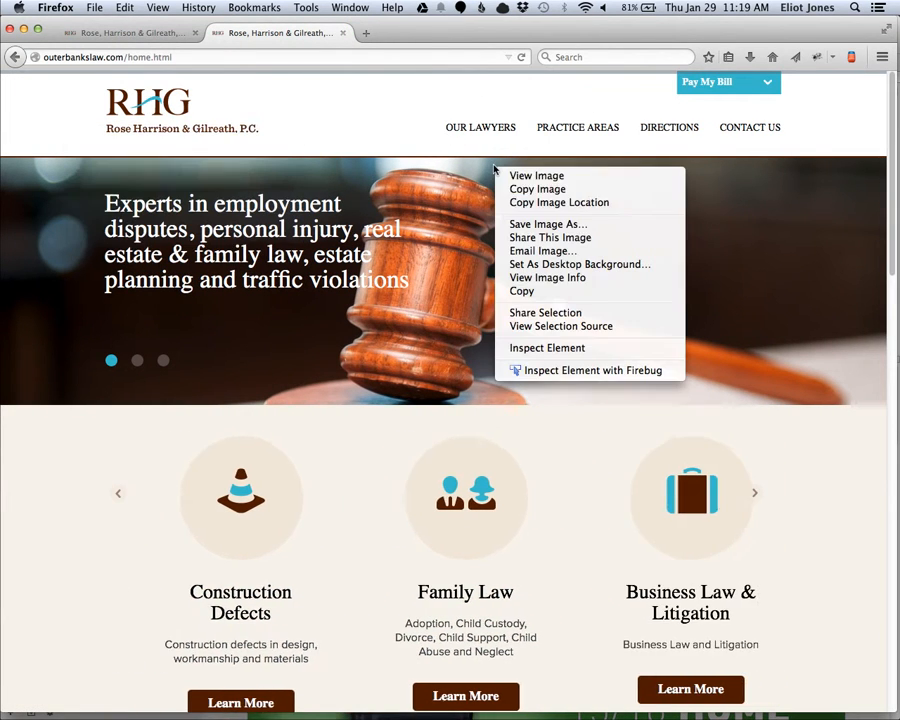
pyautogui.rightClick(481, 505)
pyautogui.rightClick(808, 502)
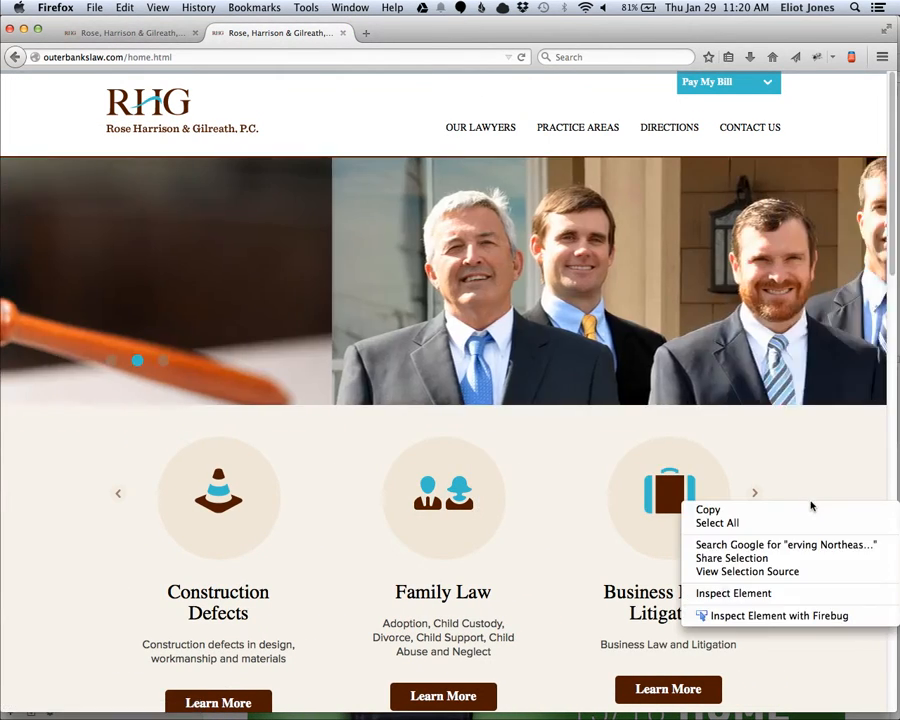
pyautogui.rightClick(836, 449)
pyautogui.click(836, 449)
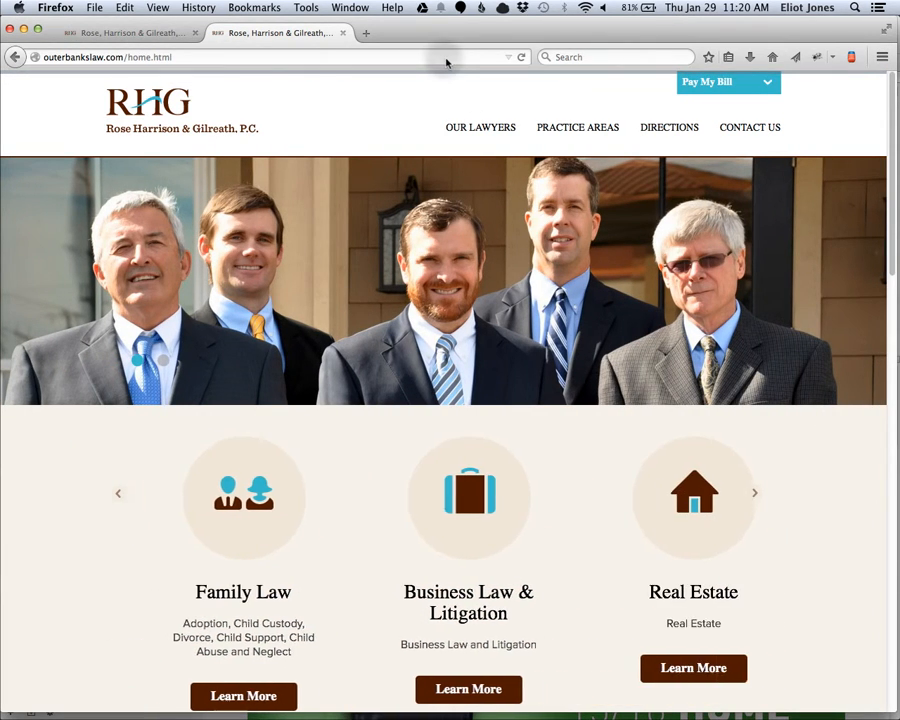
pyautogui.click(449, 62)
pyautogui.click(444, 57)
pyautogui.press('Return')
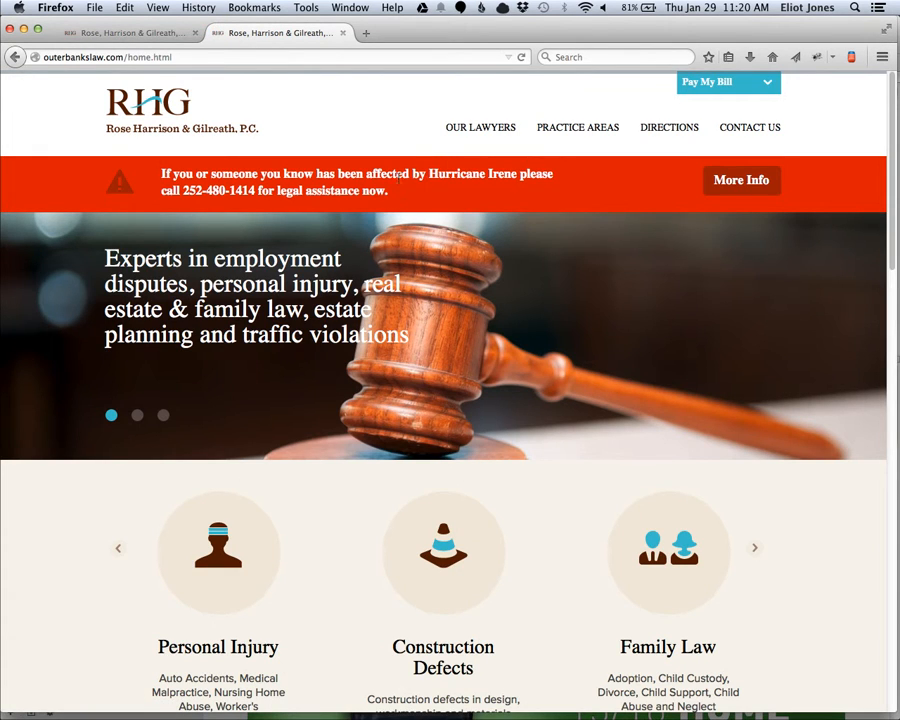
# Compare the alert text on the live home page with the Alert Message field in the Home resource.
pyautogui.moveTo(196, 176); pyautogui.dragTo(466, 187)
pyautogui.click(686, 188)
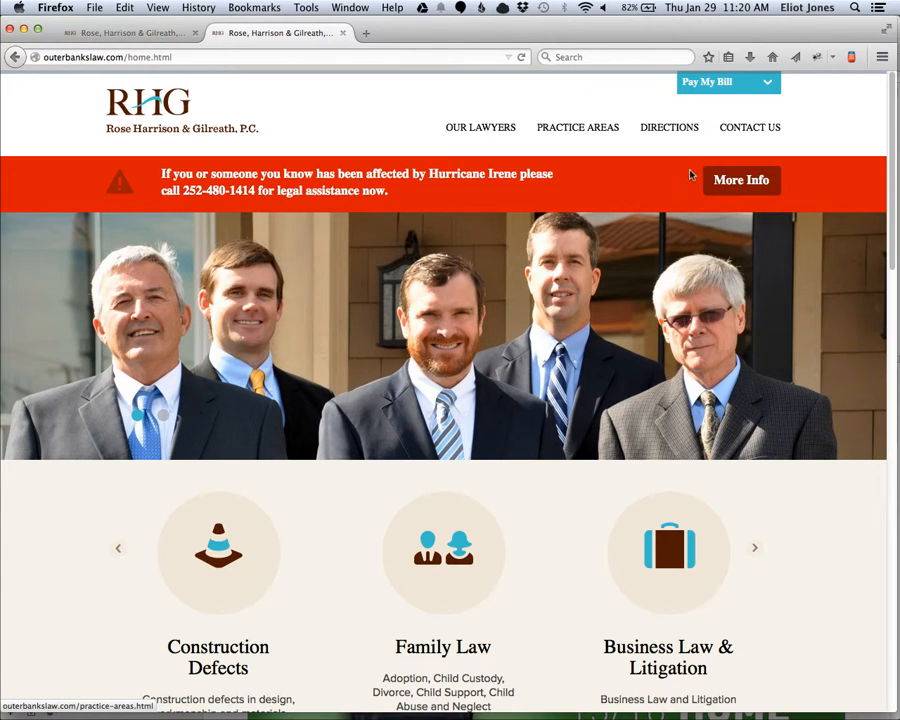
pyautogui.click(165, 33)
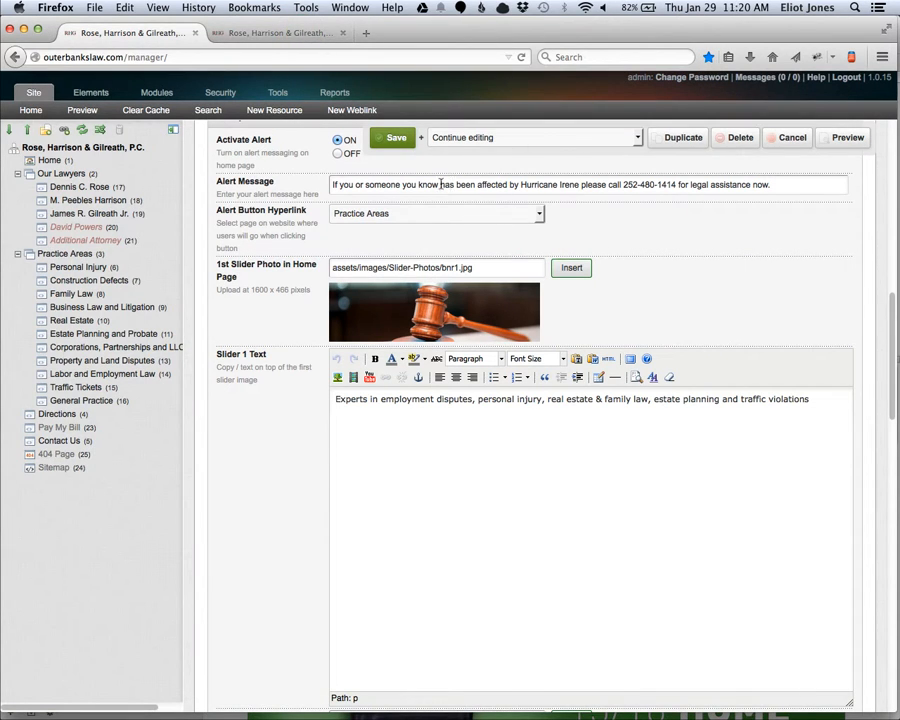
pyautogui.moveTo(447, 185); pyautogui.dragTo(397, 183)
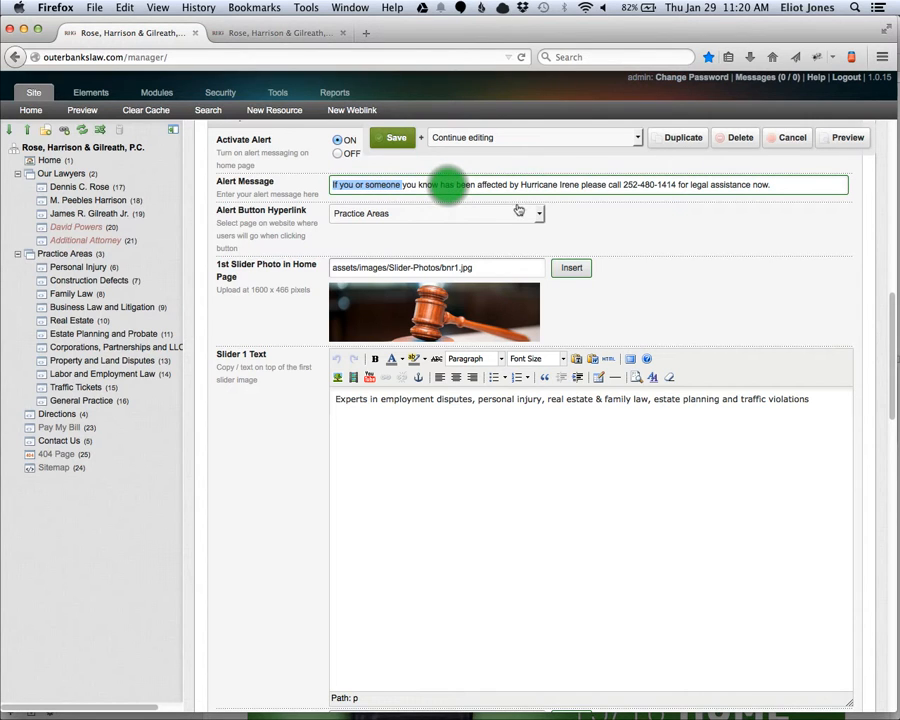
pyautogui.scroll(1, 505, 212)
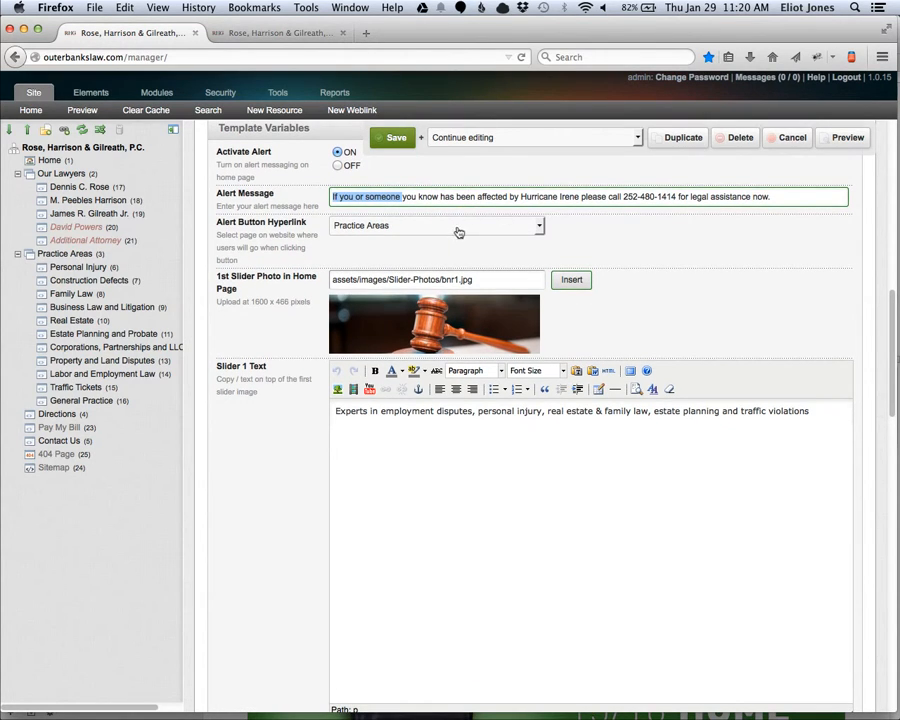
# Set the Alert Button Hyperlink to Our Lawyers and save the Home resource.
pyautogui.click(455, 228)
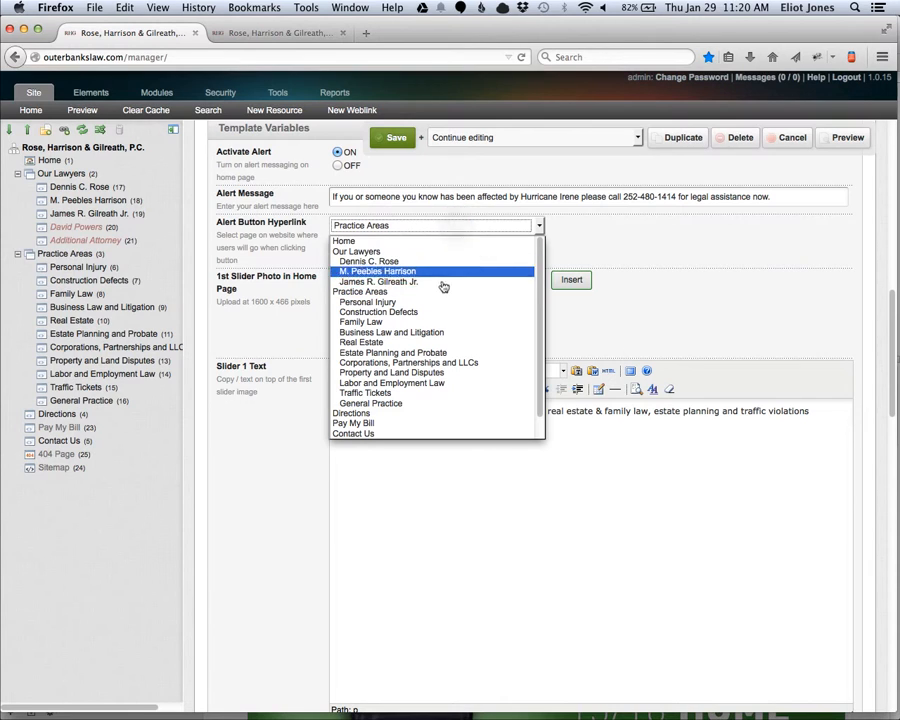
pyautogui.click(447, 252)
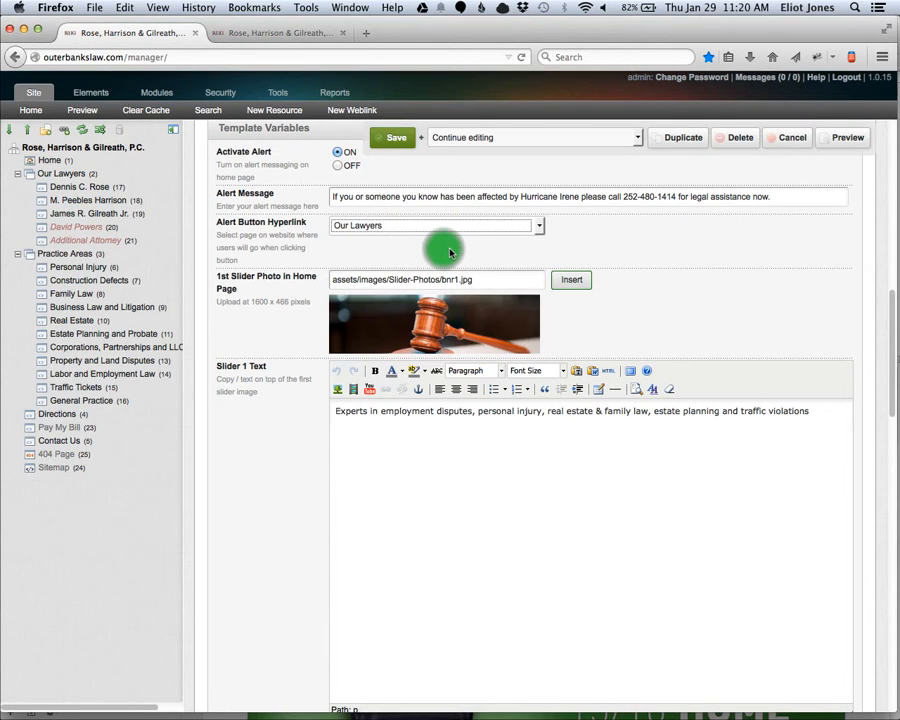
pyautogui.click(454, 150)
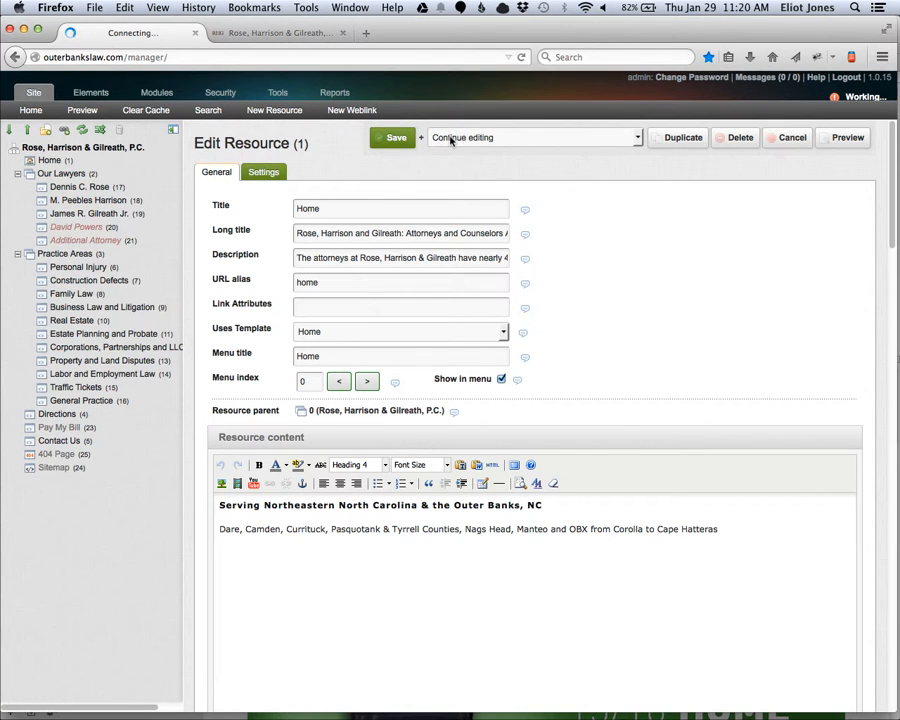
# Test the alert banner's More Info link on the live home page before and after reloading it, returning to the home page each time.
pyautogui.click(447, 39)
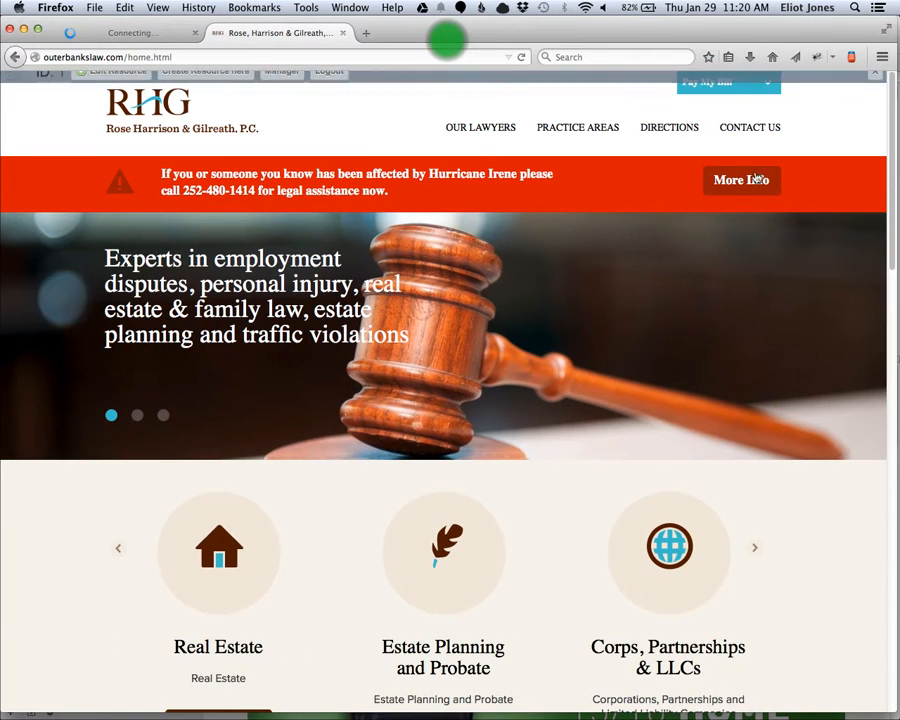
pyautogui.click(727, 174)
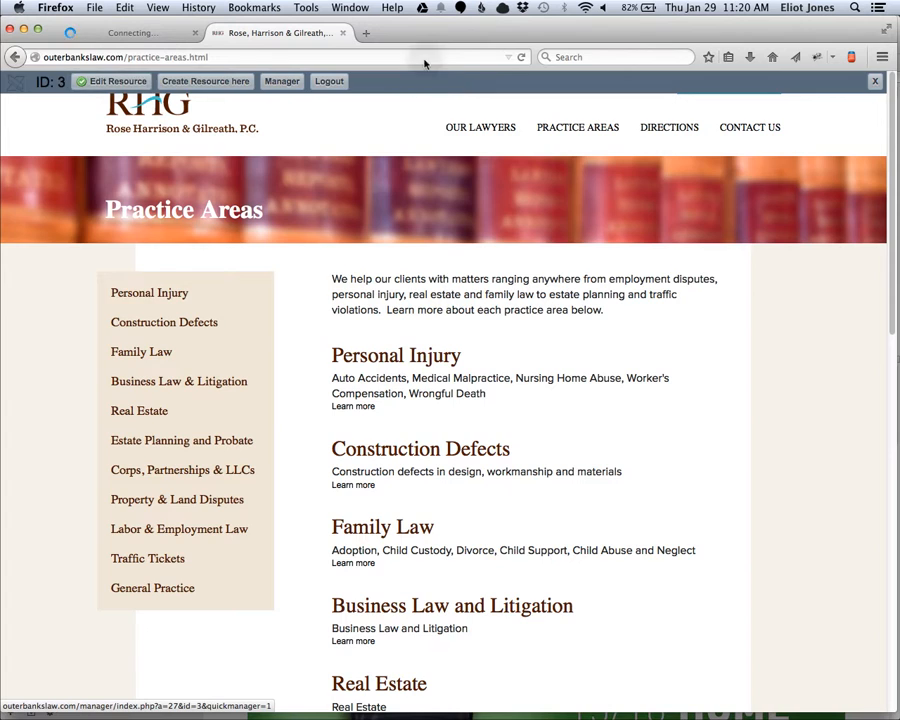
pyautogui.press('super+bracketleft')
pyautogui.rightClick(75, 146)
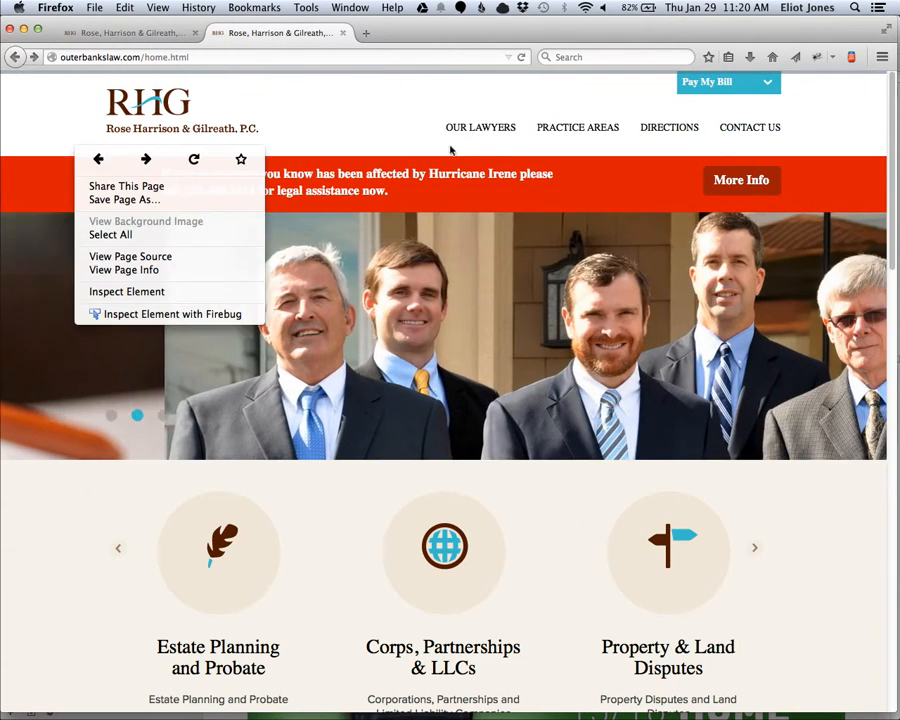
pyautogui.click(194, 159)
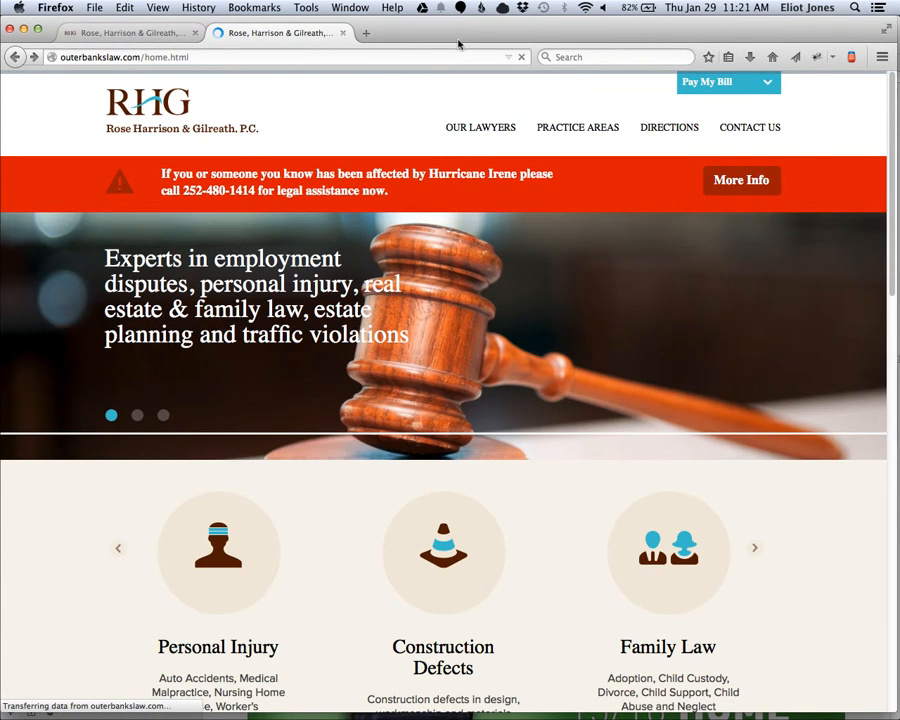
pyautogui.click(733, 190)
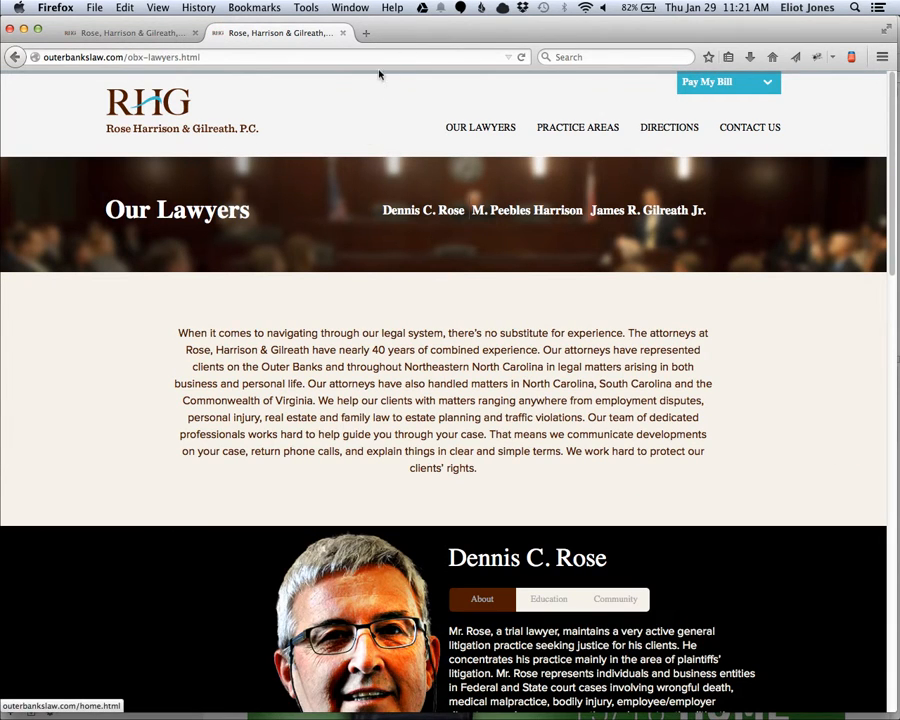
pyautogui.press('super+Left')
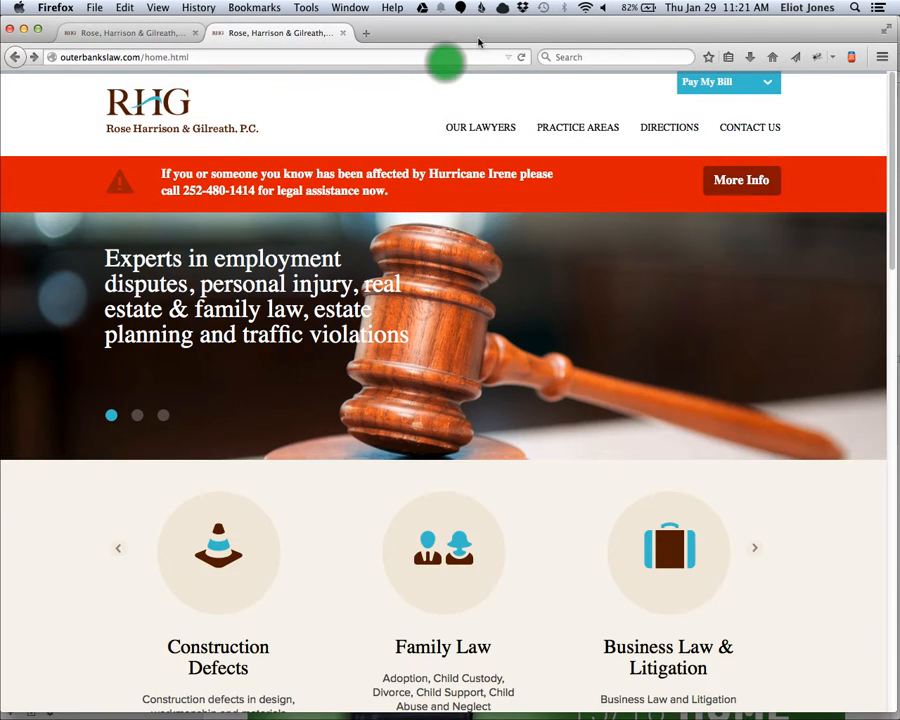
# Return to the Home resource in the manager and examine the alert settings and the first slider's photo and text.
pyautogui.hotkey('ctrl', 'shift', 'Tab')
pyautogui.scroll(-5, 556, 540)
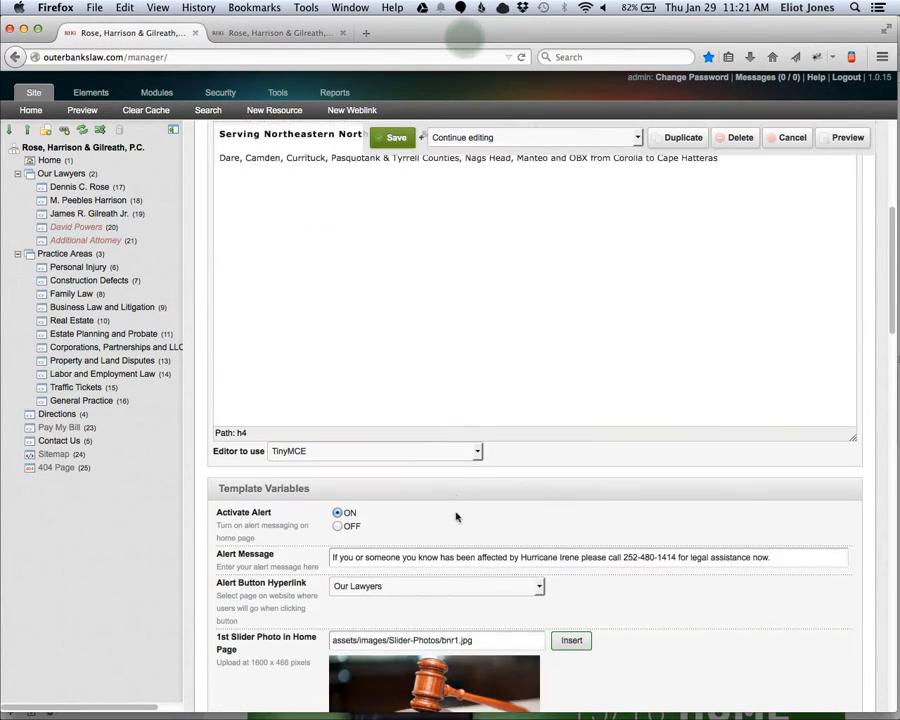
pyautogui.scroll(-5, 456, 516)
pyautogui.scroll(-5, 446, 371)
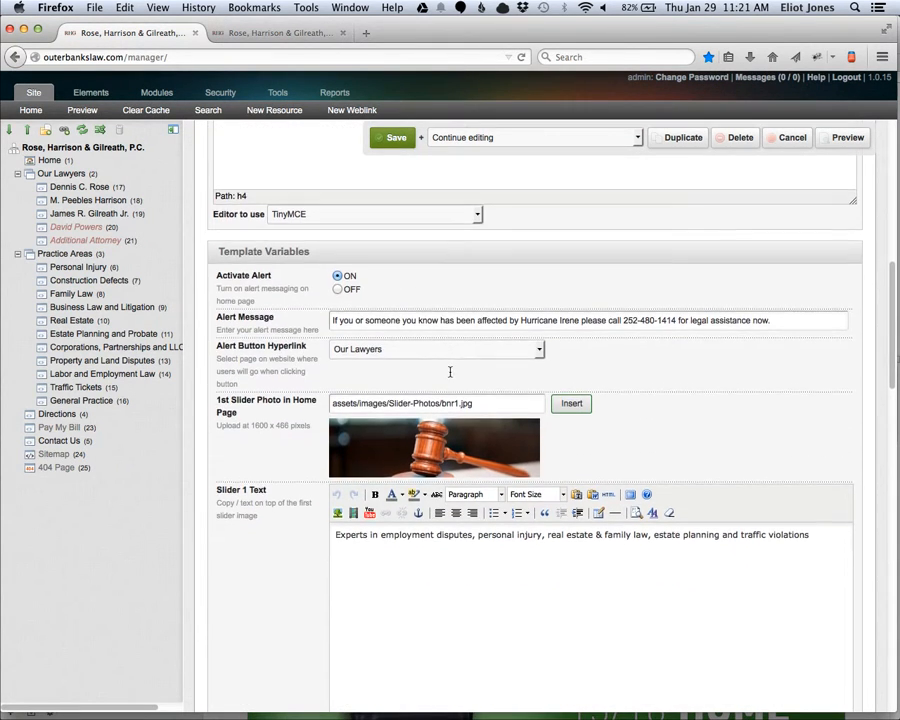
pyautogui.scroll(-2, 450, 378)
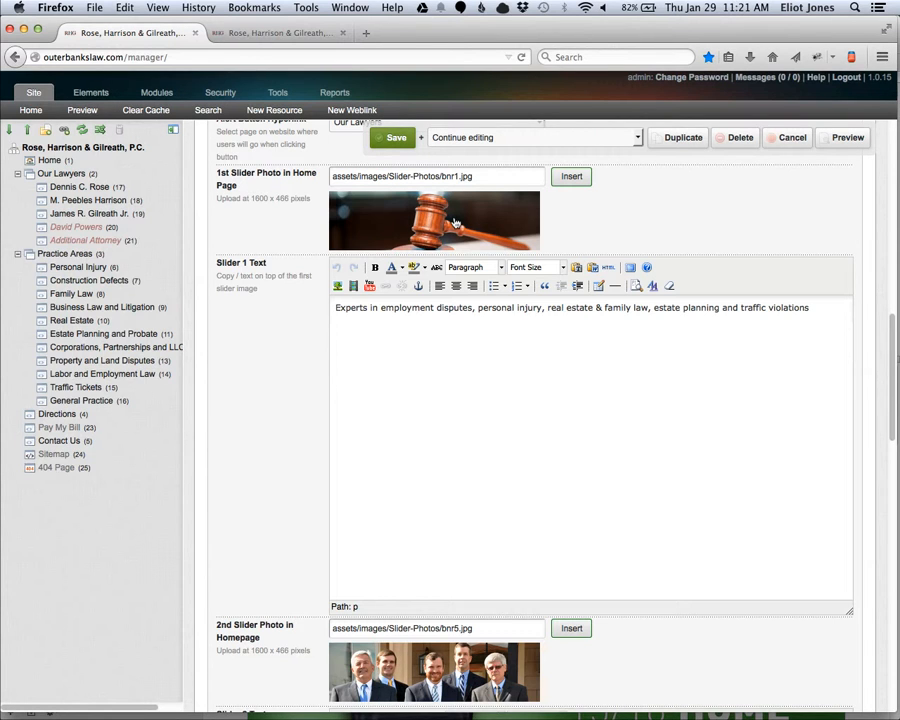
# Switch to the live home page and shrink the browser window to phone width.
pyautogui.click(310, 34)
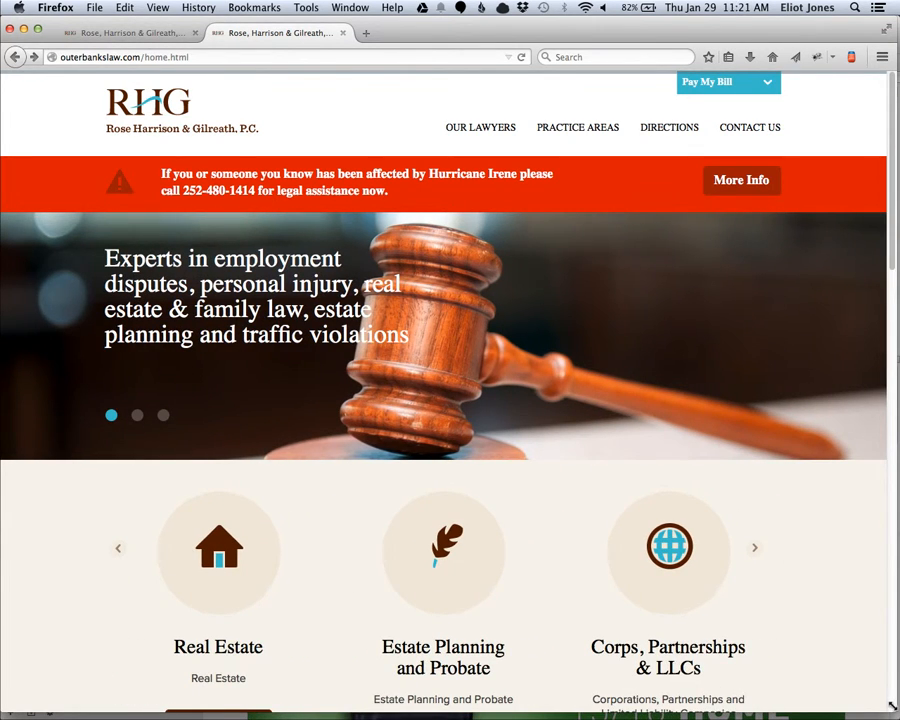
pyautogui.moveTo(846, 703); pyautogui.dragTo(335, 692)
pyautogui.moveTo(435, 692); pyautogui.dragTo(519, 716)
# Look through the home page's mobile layout, and expand and collapse its navigation menu.
pyautogui.scroll(-4, 431, 648)
pyautogui.scroll(-10, 450, 563)
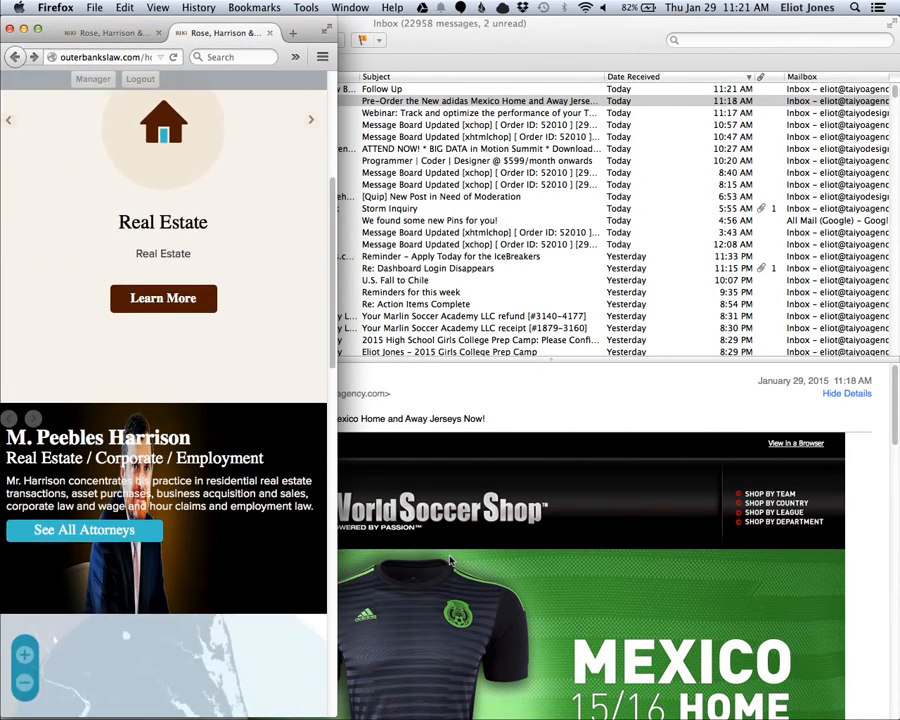
pyautogui.scroll(4, 450, 563)
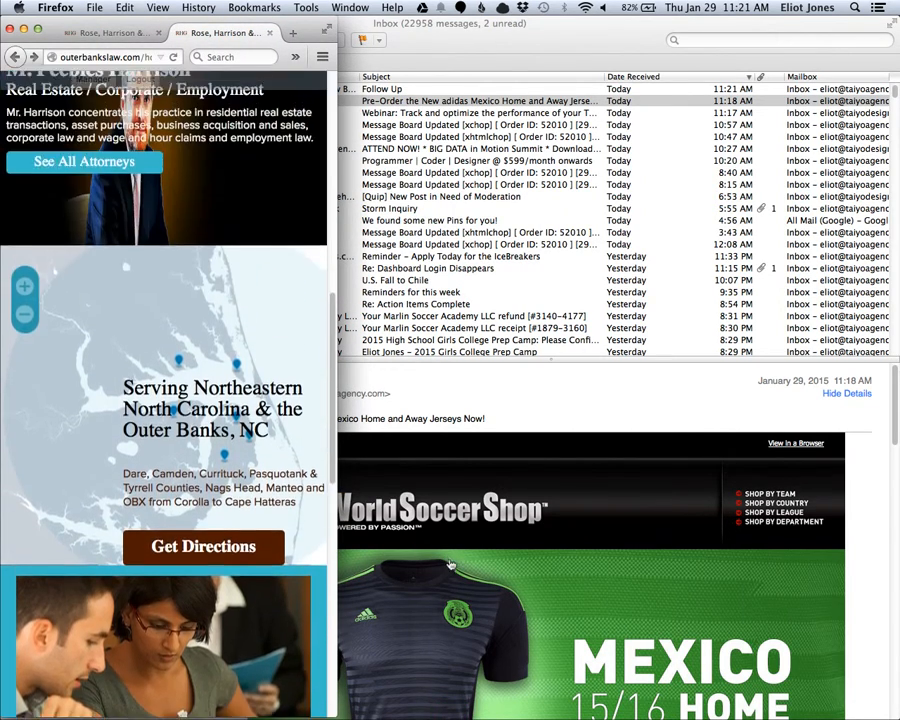
pyautogui.scroll(-10, 450, 564)
pyautogui.scroll(15, 450, 563)
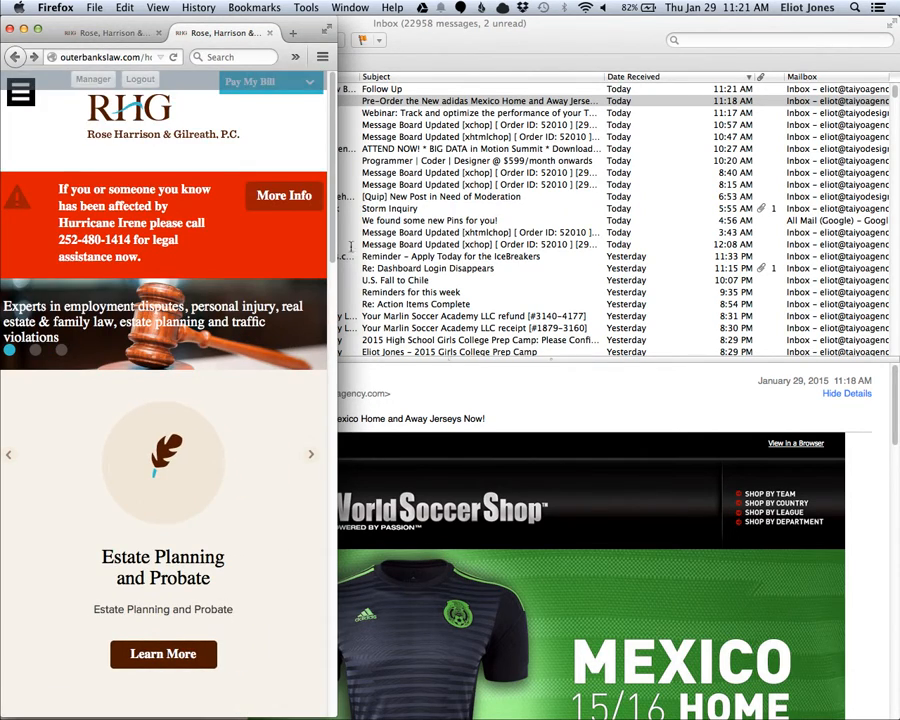
pyautogui.click(449, 107)
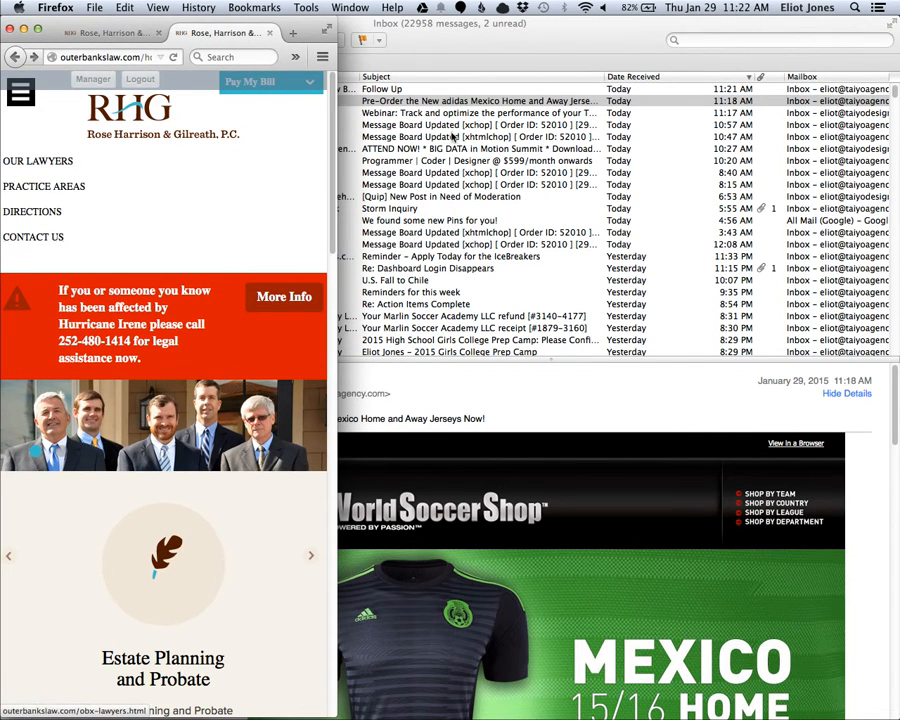
pyautogui.click(450, 104)
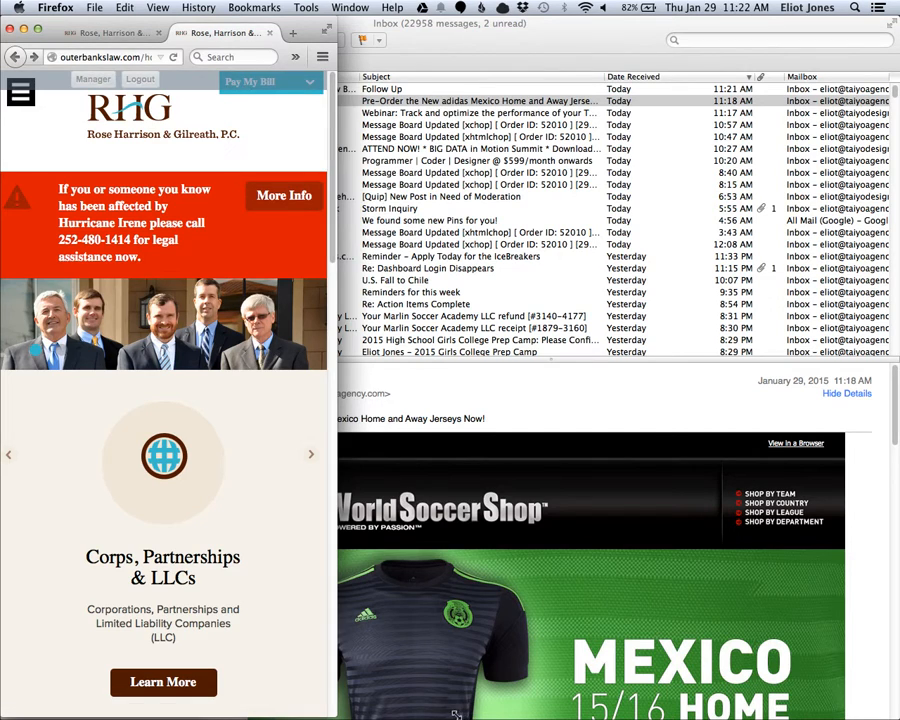
# Restore the browser window to full width and check the required upload size of the first slider photo in the manager.
pyautogui.moveTo(336, 716); pyautogui.dragTo(897, 716)
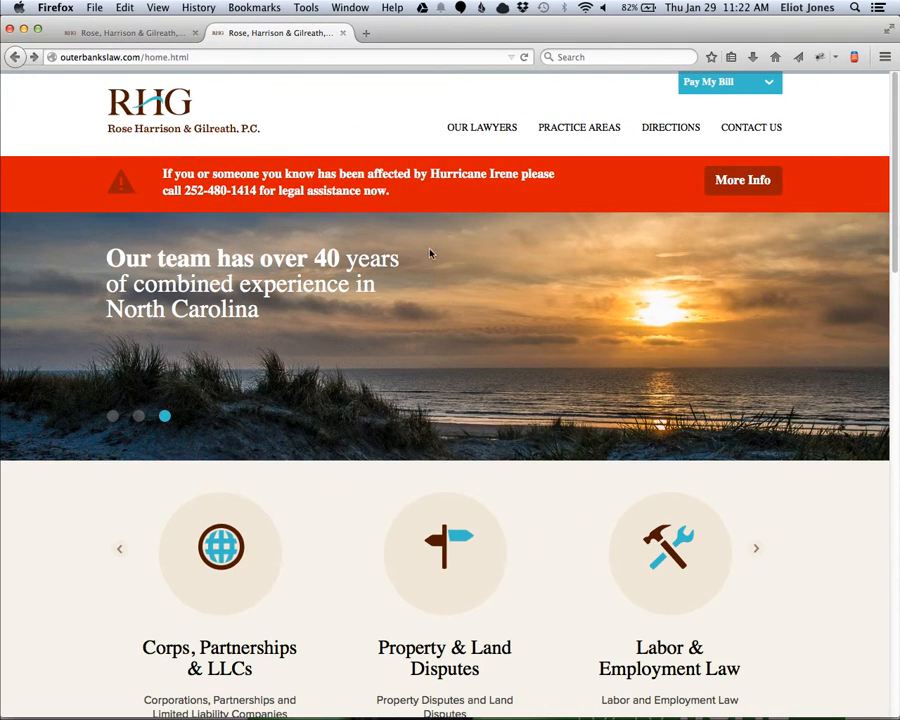
pyautogui.hotkey('ctrl', 'Tab')
pyautogui.click(446, 31)
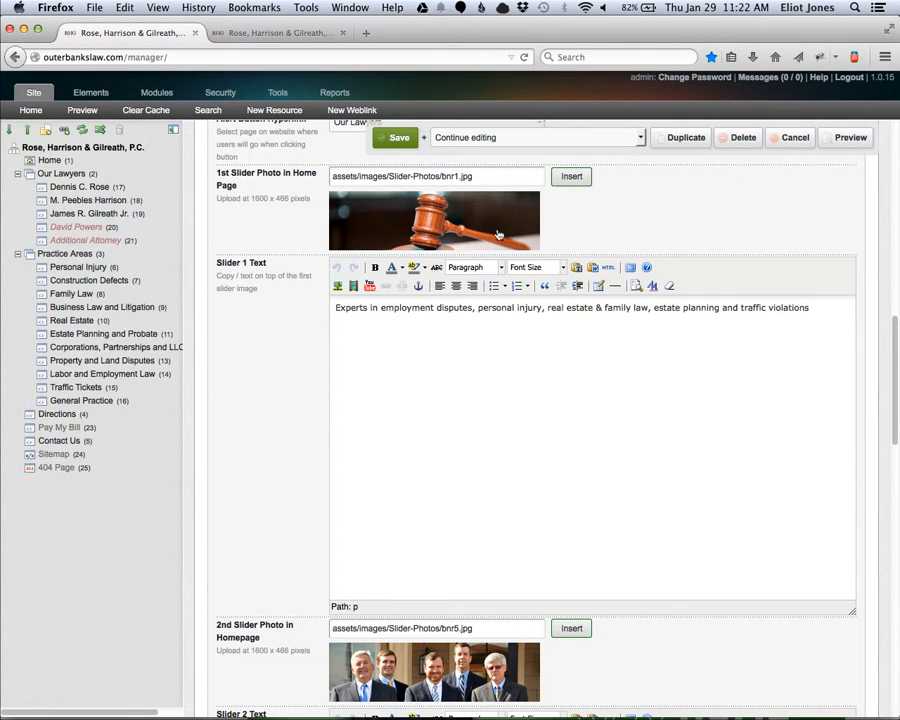
pyautogui.click(566, 180)
pyautogui.moveTo(251, 198); pyautogui.dragTo(286, 198)
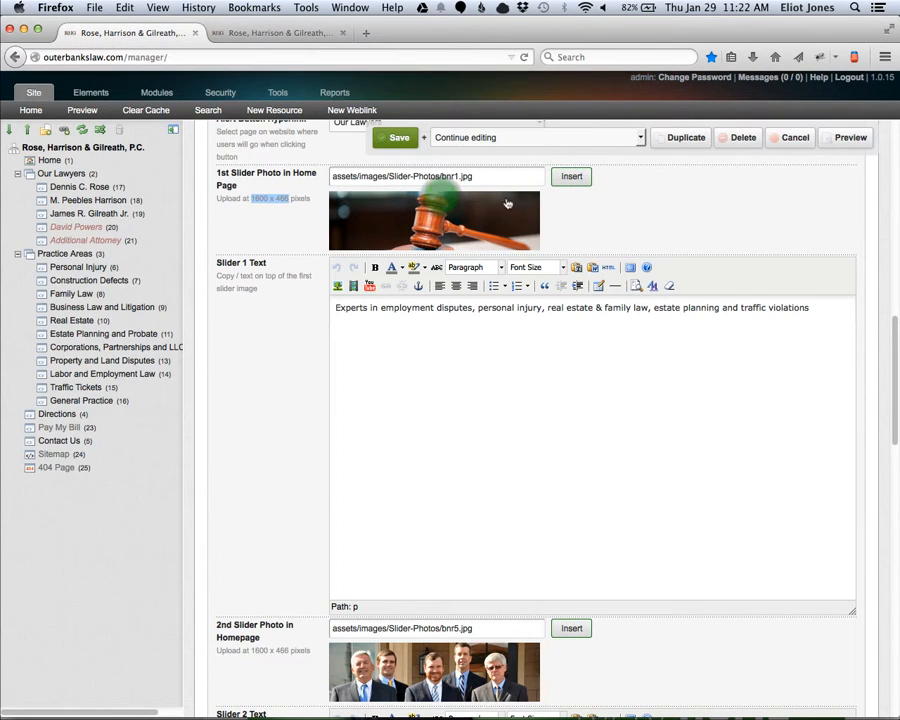
# Open the image browser for the first slider photo and look through the Attorney-Photos, Practice-Areas and Slider-Photos folders.
pyautogui.click(580, 178)
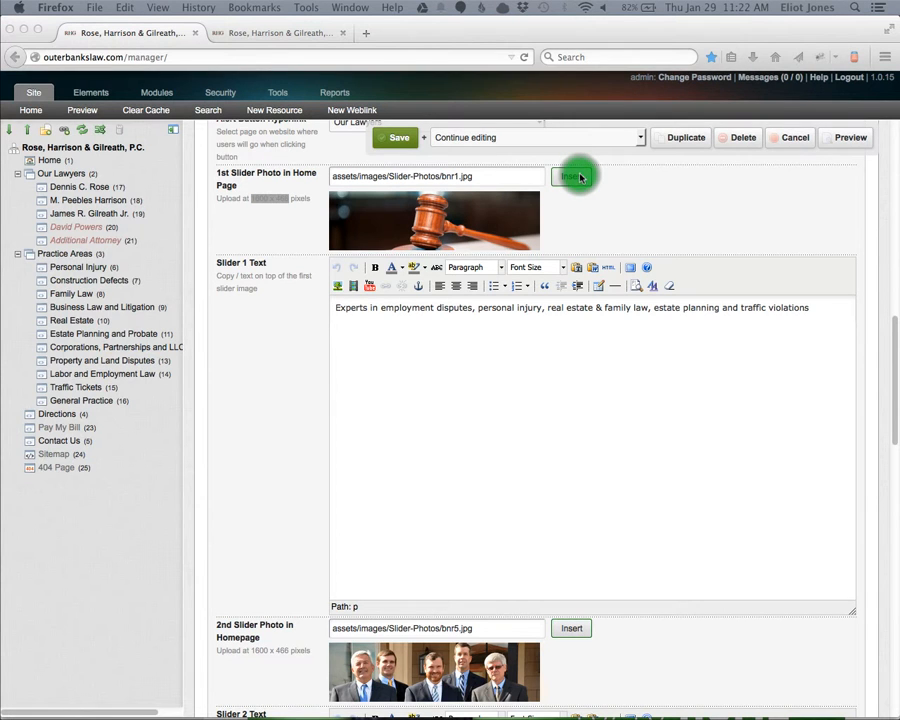
pyautogui.moveTo(257, 185); pyautogui.dragTo(693, 221)
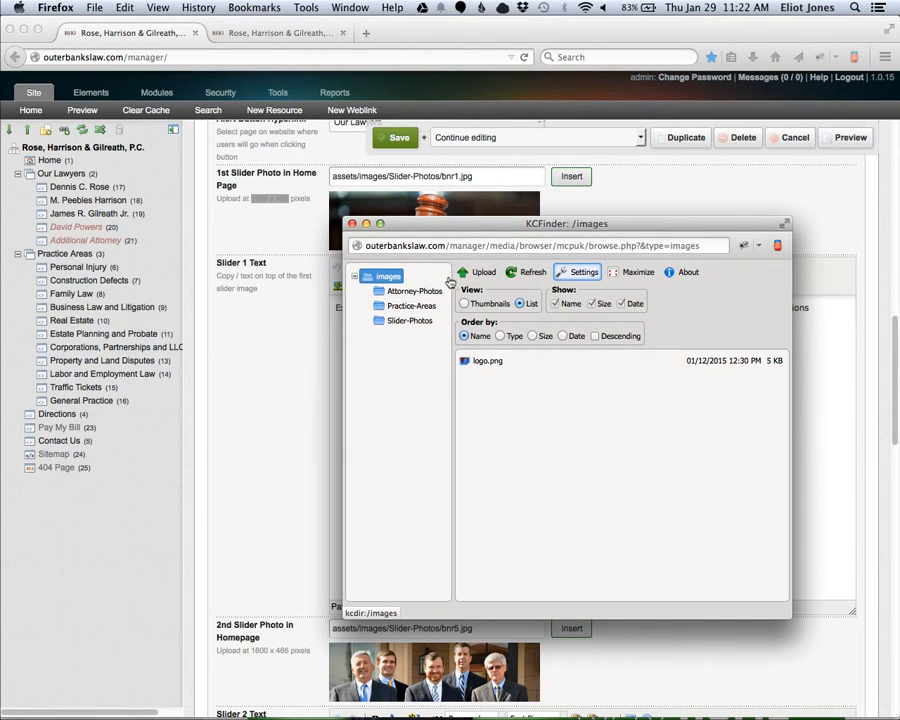
pyautogui.moveTo(465, 237); pyautogui.dragTo(408, 183)
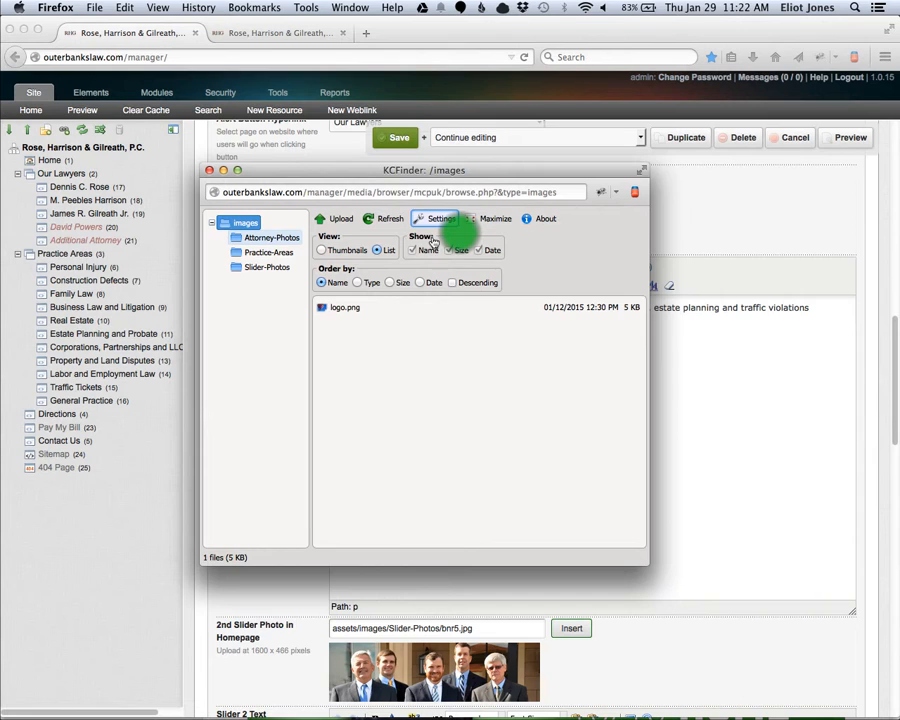
pyautogui.click(271, 238)
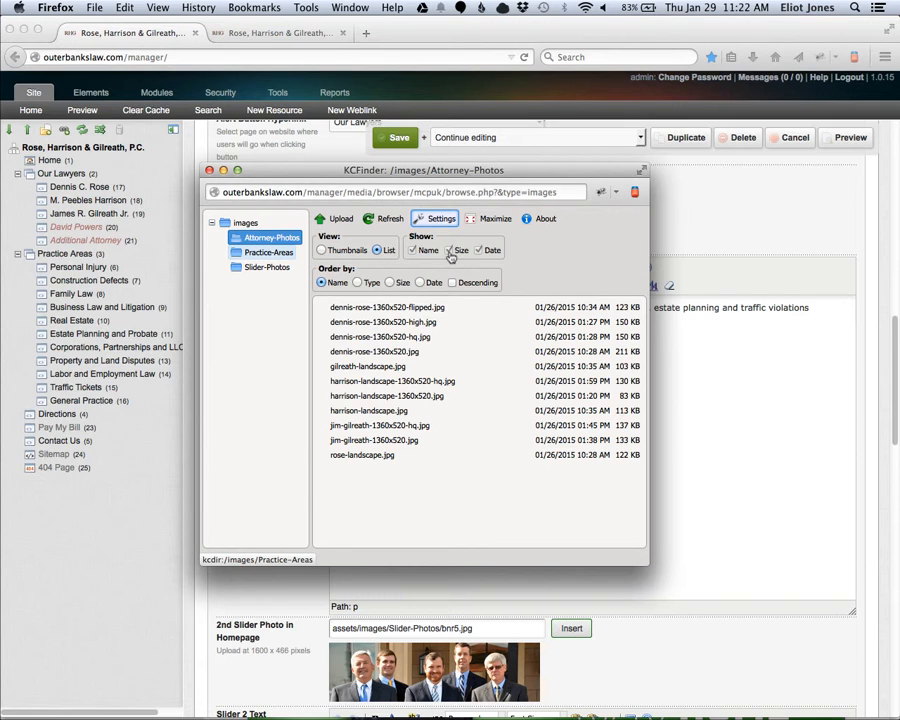
pyautogui.click(268, 252)
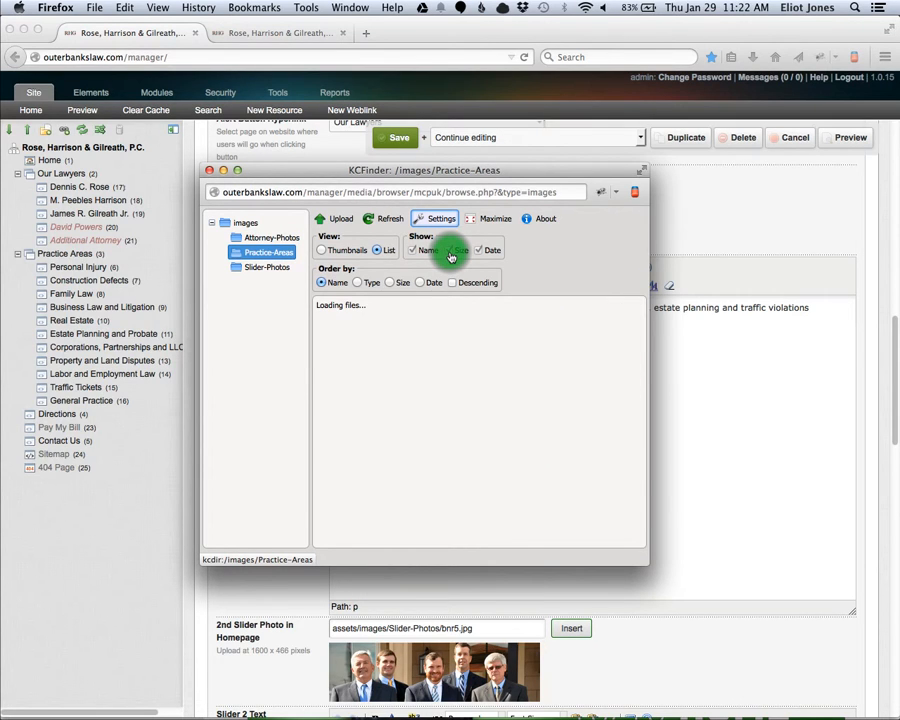
pyautogui.click(267, 267)
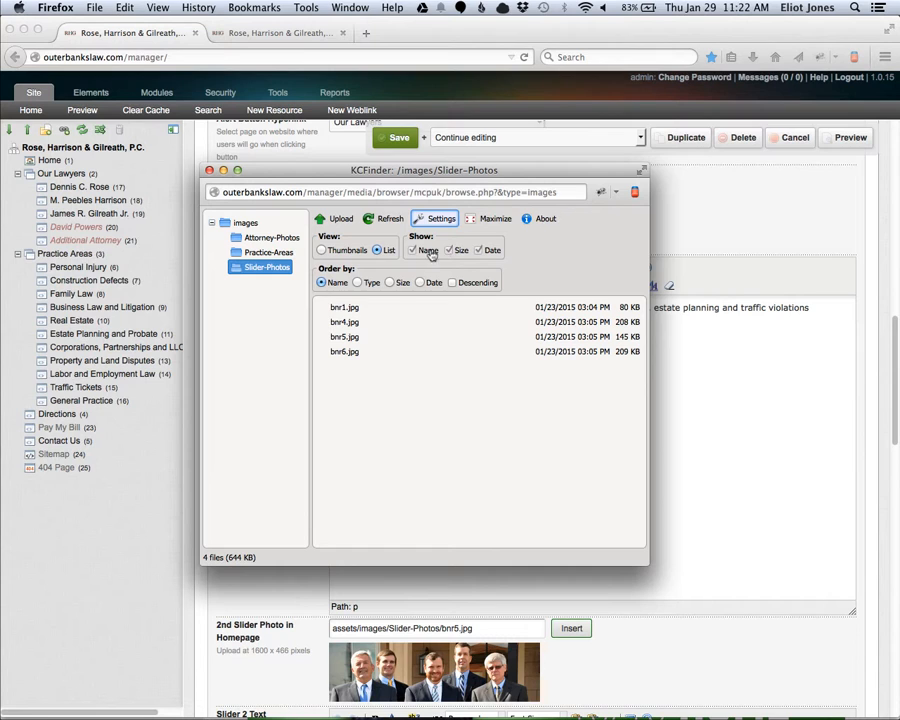
# Show the Slider-Photos images as thumbnails in an enlarged image browser window and refresh the folder.
pyautogui.click(448, 253)
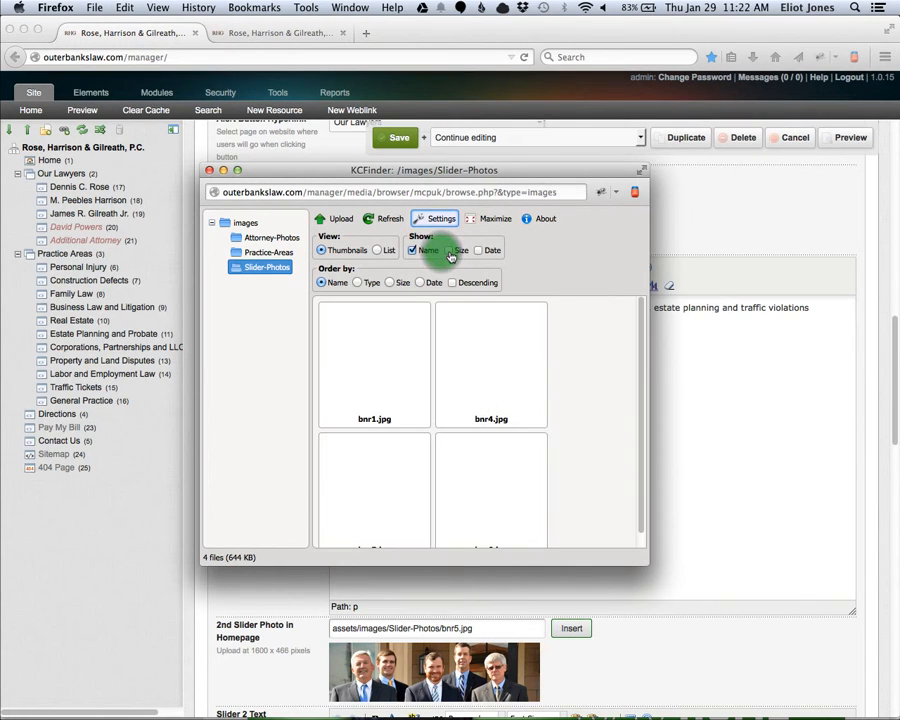
pyautogui.moveTo(651, 561); pyautogui.dragTo(837, 637)
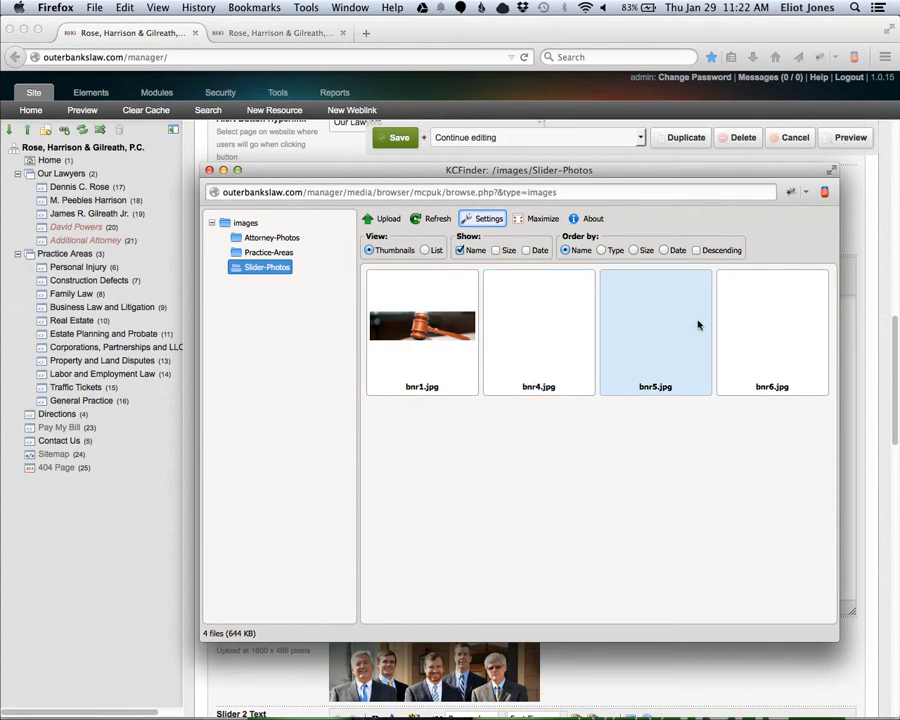
pyautogui.click(440, 220)
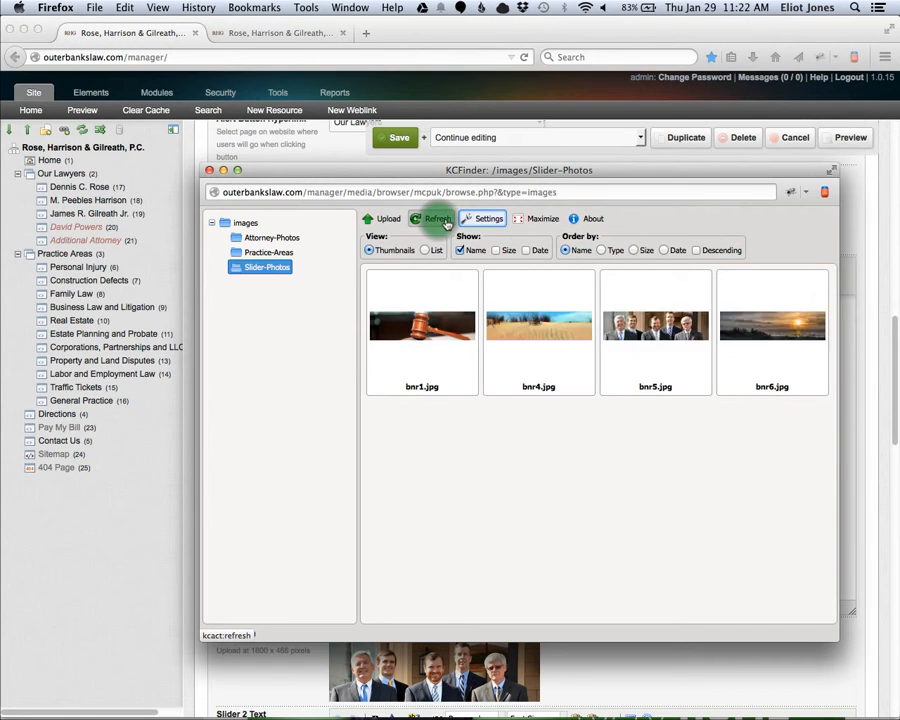
# Choose bnr4.jpg as the first slider photo and save the Home resource.
pyautogui.click(535, 335)
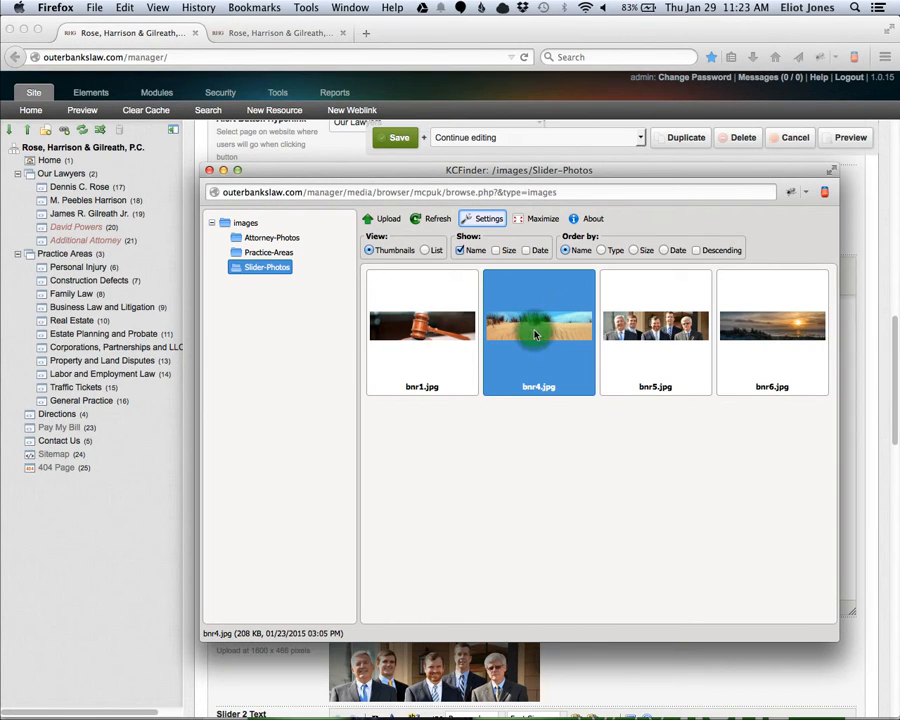
pyautogui.doubleClick(535, 335)
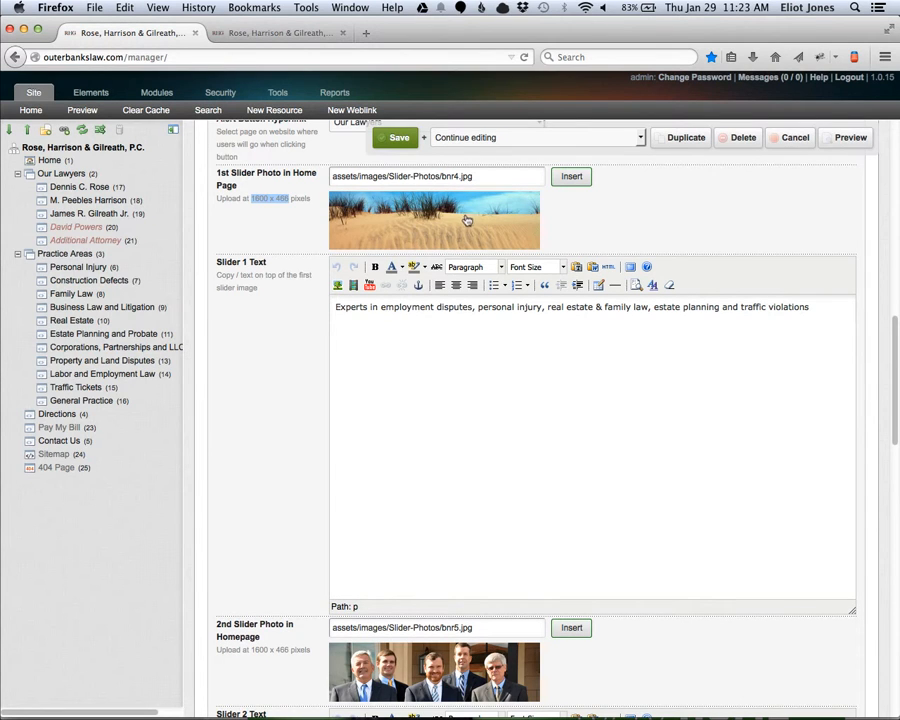
pyautogui.scroll(1, 562, 232)
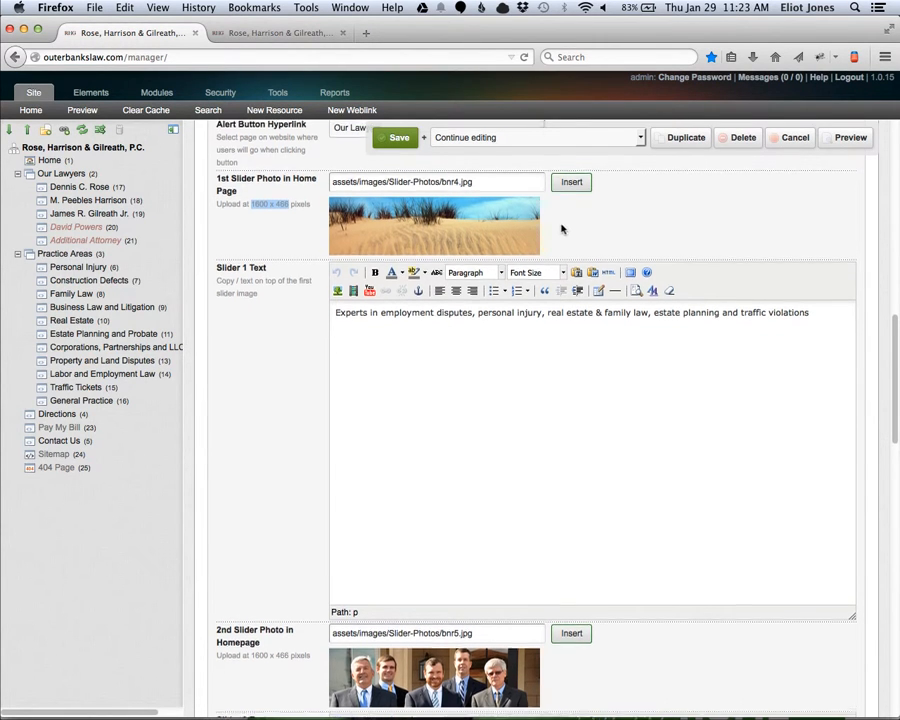
pyautogui.scroll(4, 549, 222)
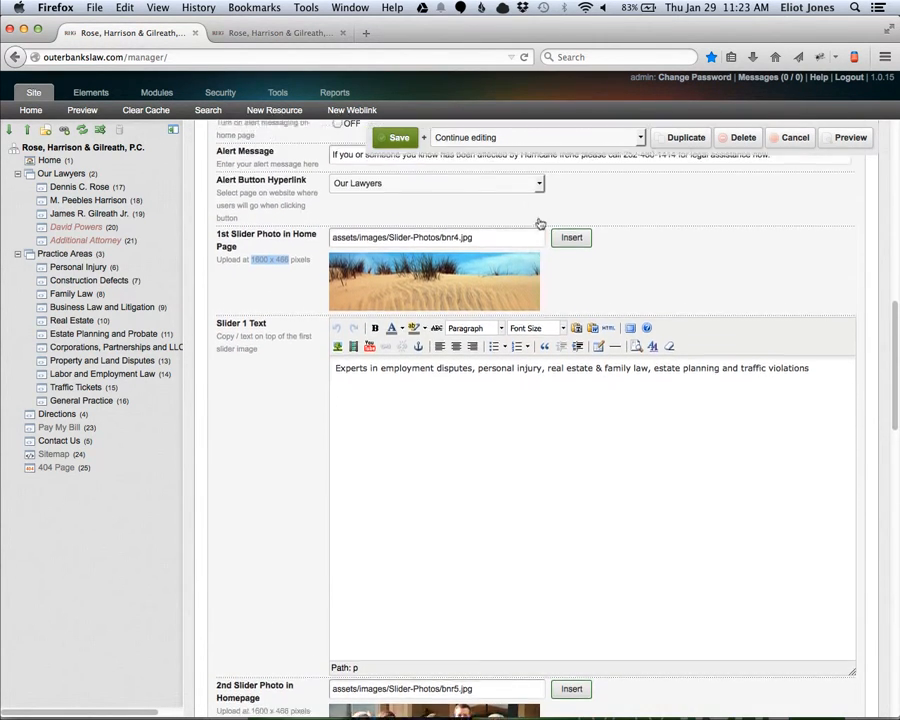
pyautogui.click(398, 145)
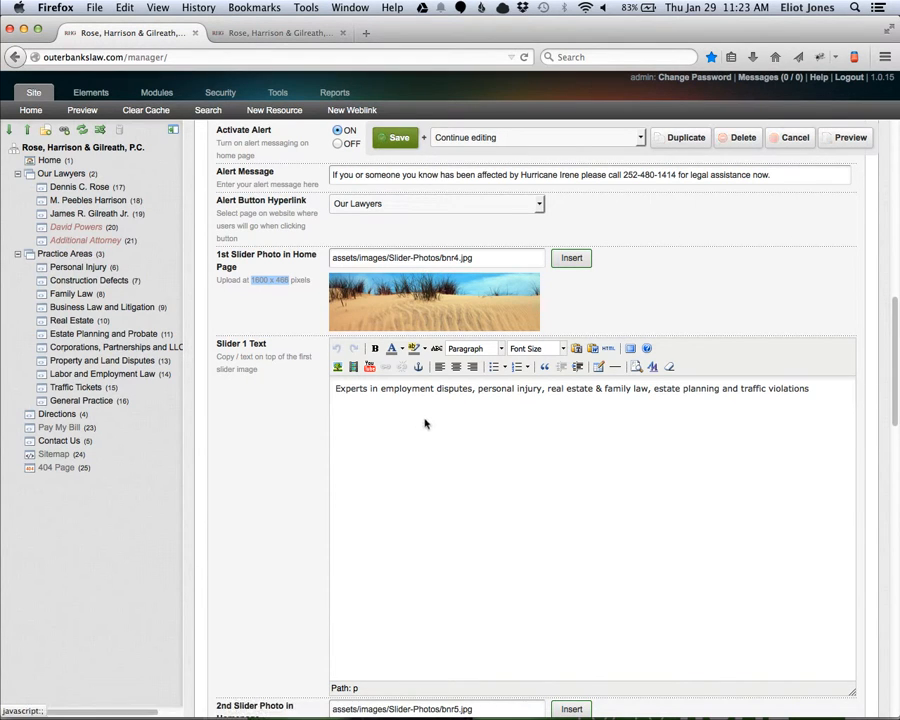
pyautogui.click(450, 139)
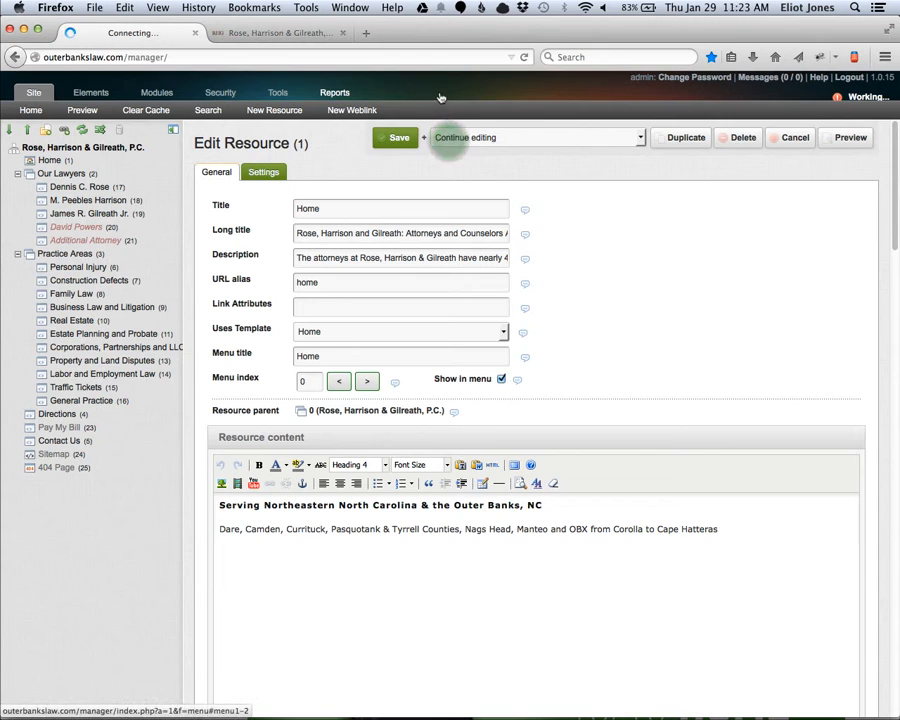
# Reload the live home page to check the sand dune photo in the slider.
pyautogui.click(450, 34)
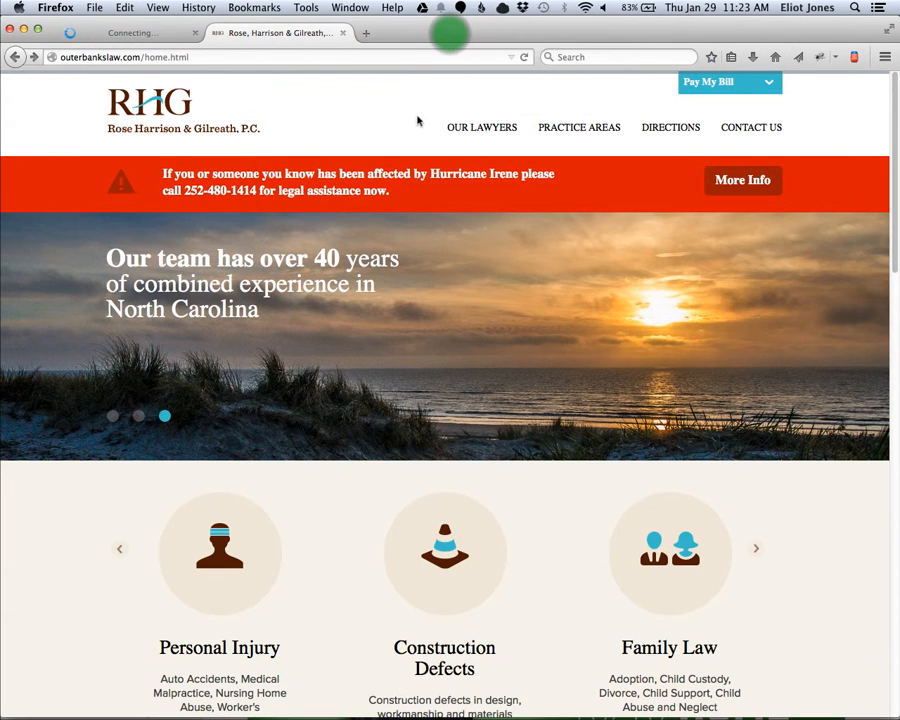
pyautogui.rightClick(63, 118)
pyautogui.click(182, 132)
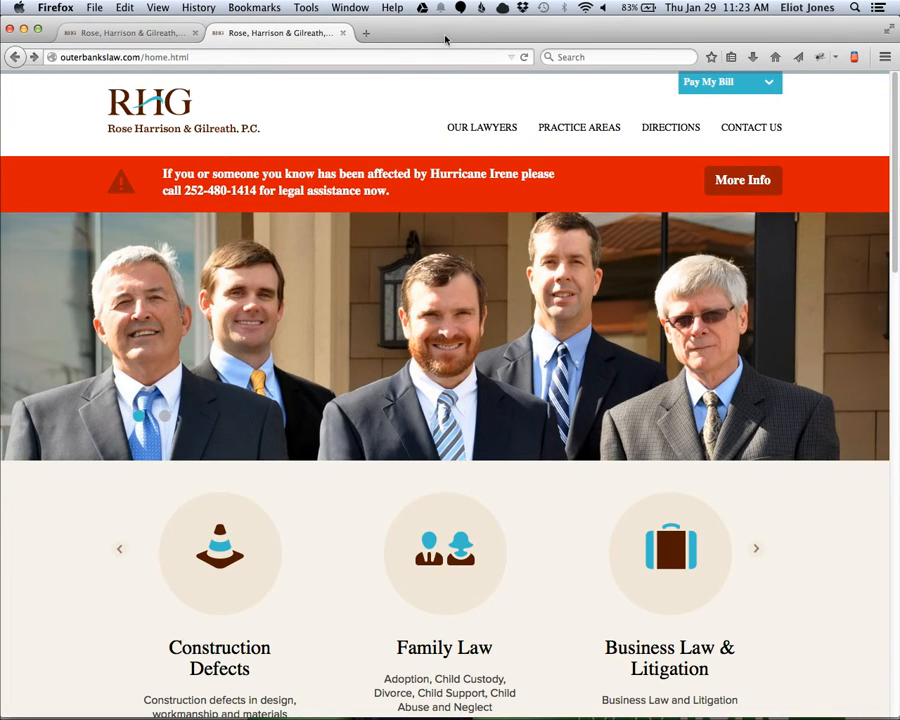
# Set the Home resource's first slider photo back to bnr1.jpg from the Slider-Photos folder and save the resource.
pyautogui.click(130, 33)
pyautogui.scroll(-2, 483, 383)
pyautogui.scroll(-10, 483, 383)
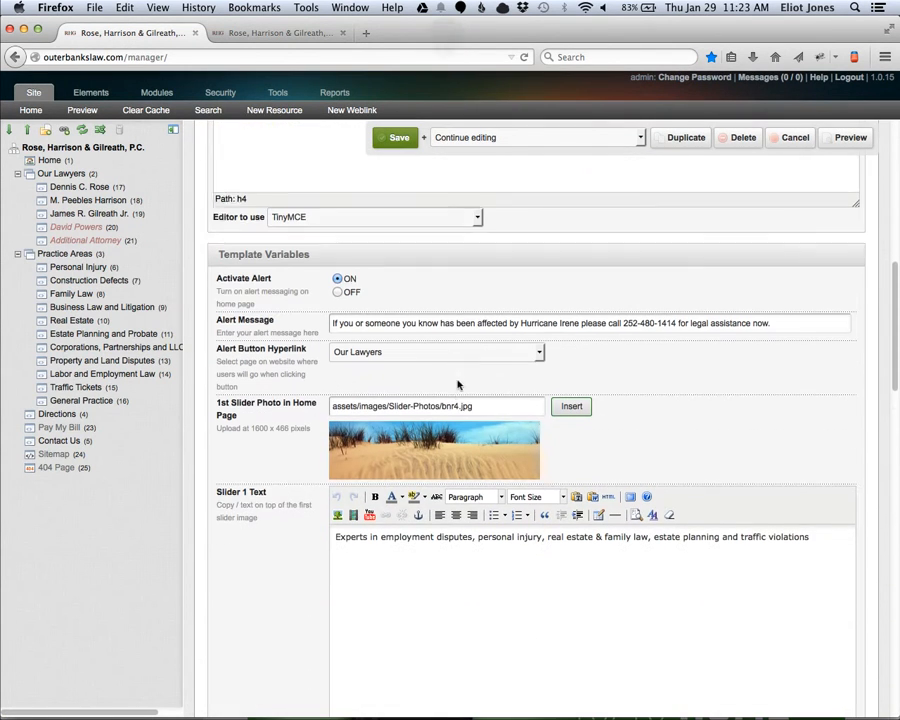
pyautogui.click(513, 391)
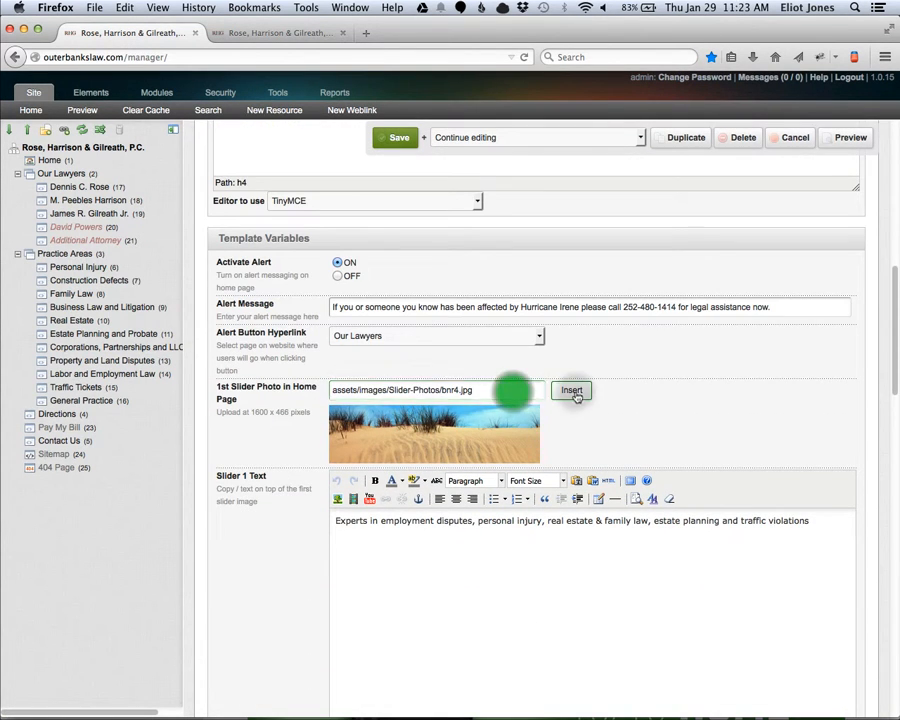
pyautogui.click(572, 390)
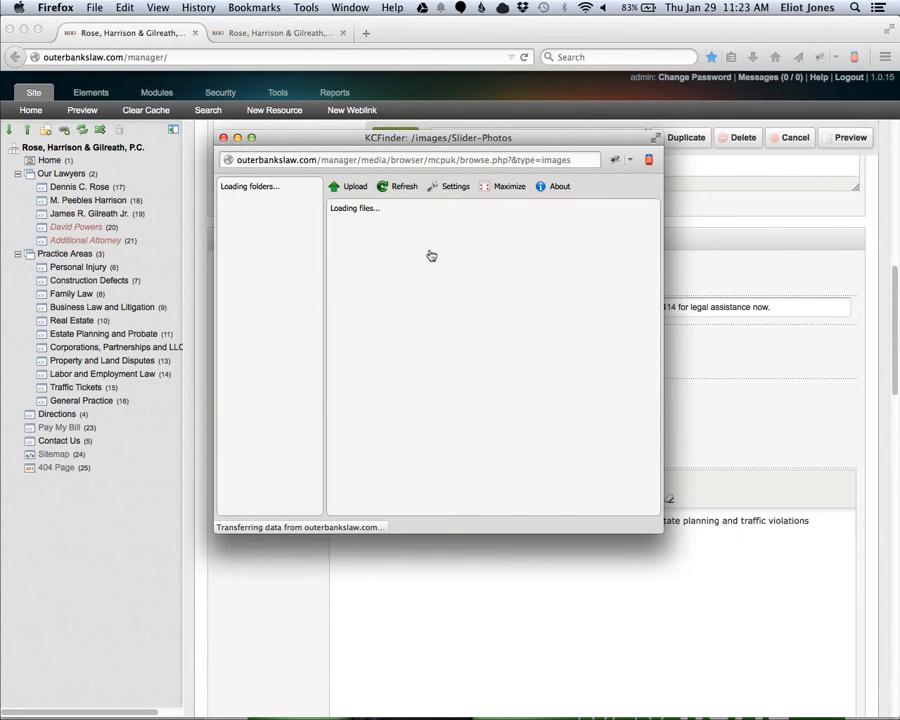
pyautogui.moveTo(656, 532); pyautogui.dragTo(866, 628)
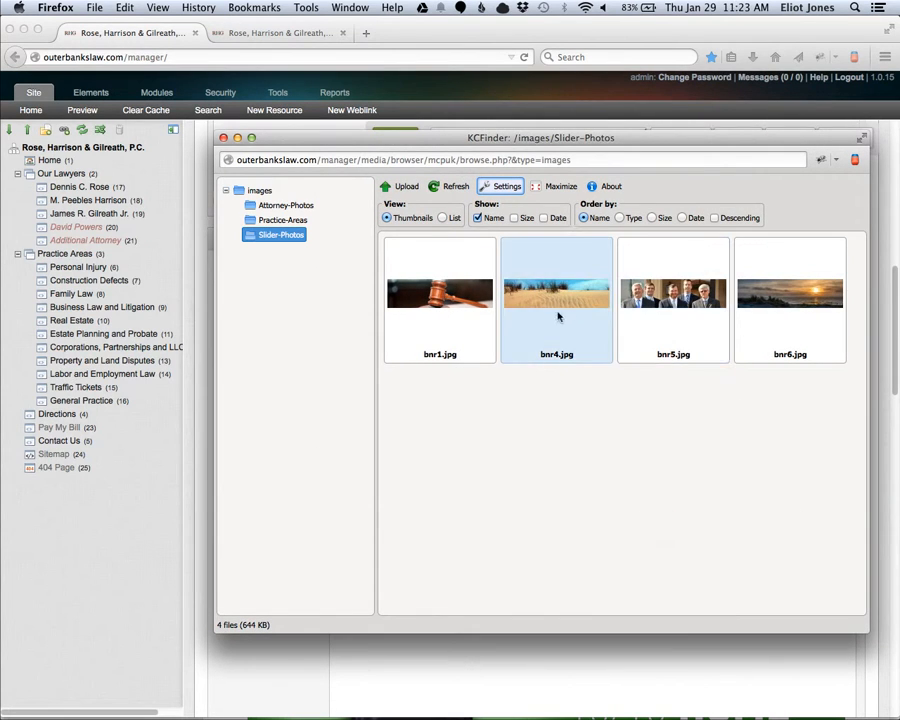
pyautogui.click(470, 299)
pyautogui.click(470, 300)
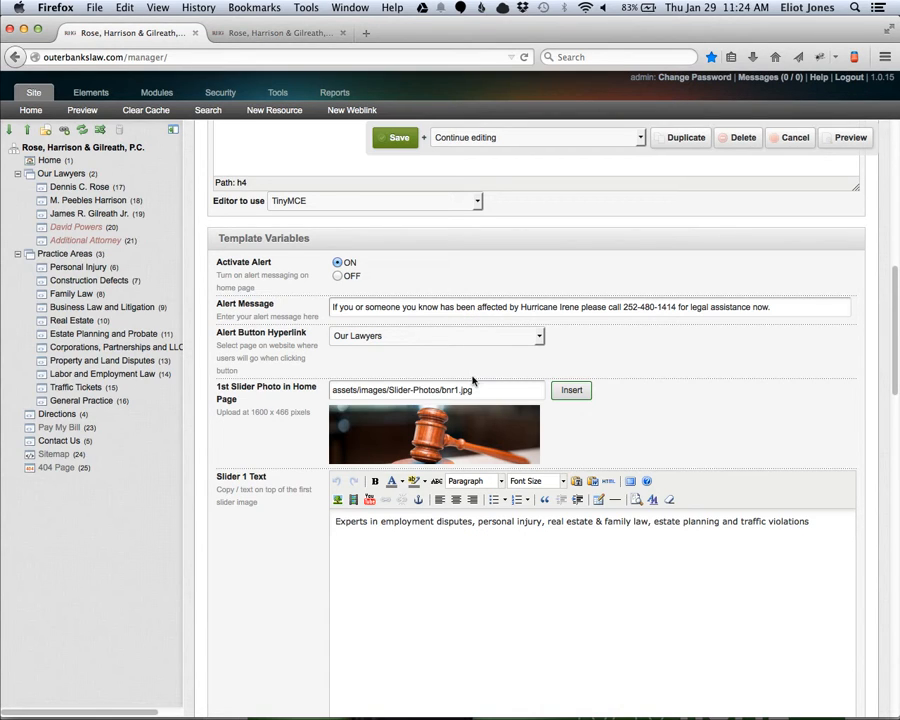
pyautogui.click(400, 137)
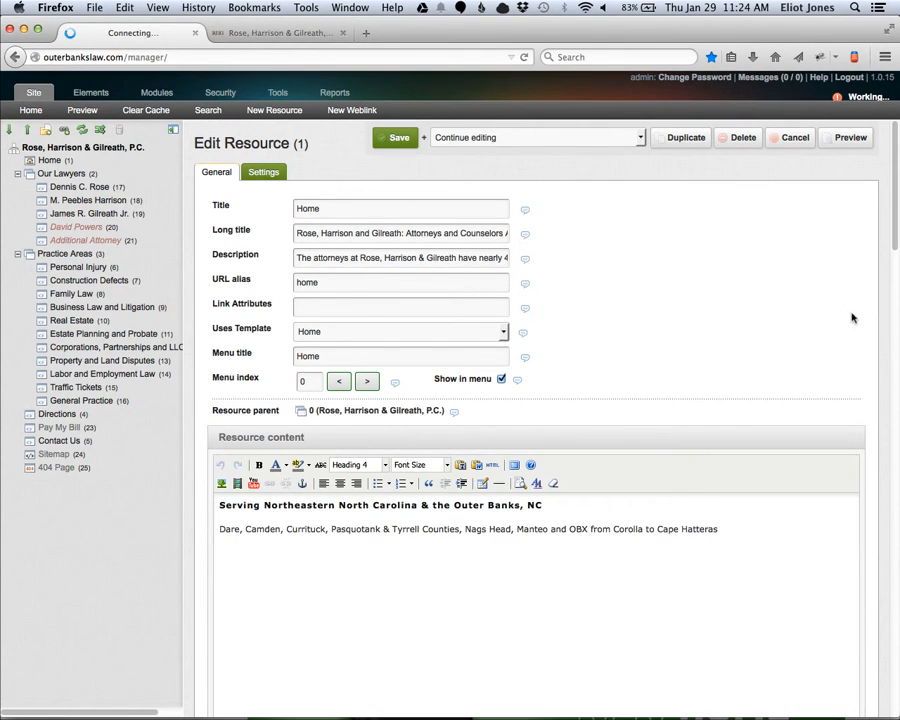
# Check the first slider photo in the saved Home resource and reload the live home page to verify the gavel photo.
pyautogui.scroll(-5, 850, 316)
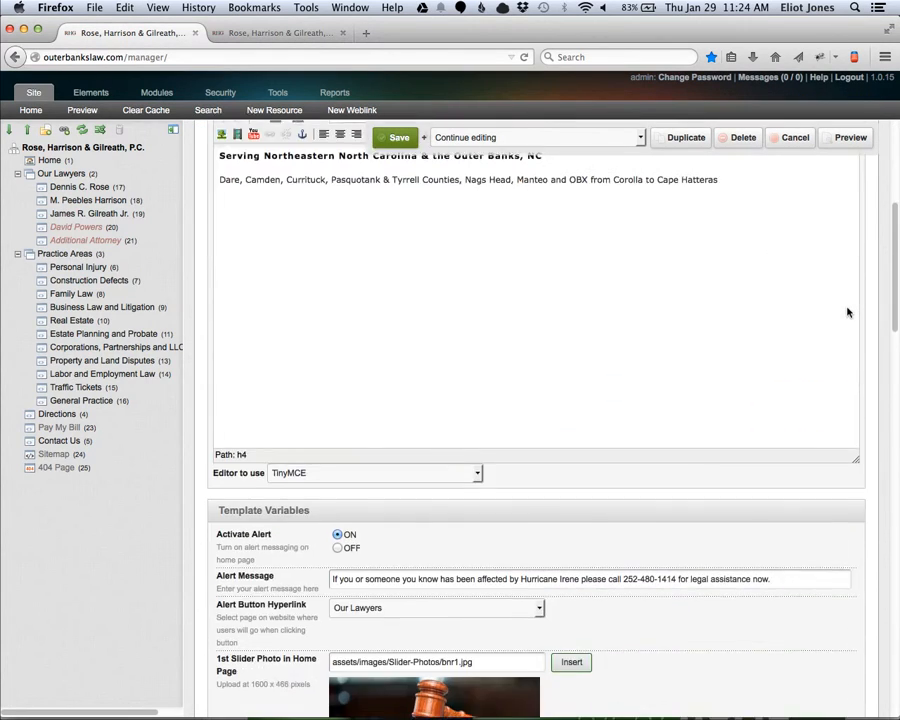
pyautogui.scroll(-6, 847, 313)
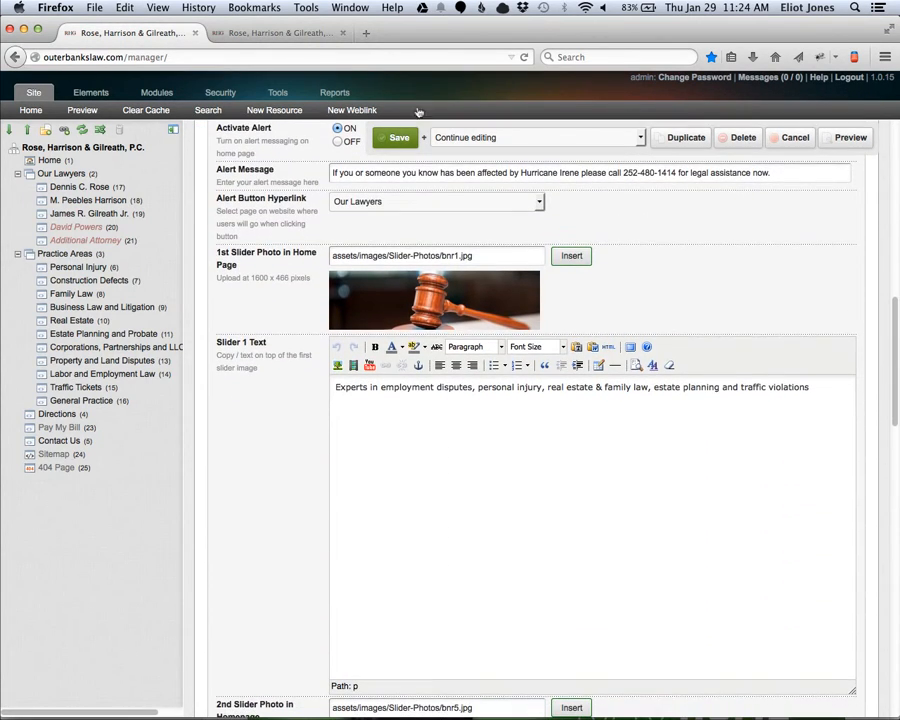
pyautogui.click(430, 33)
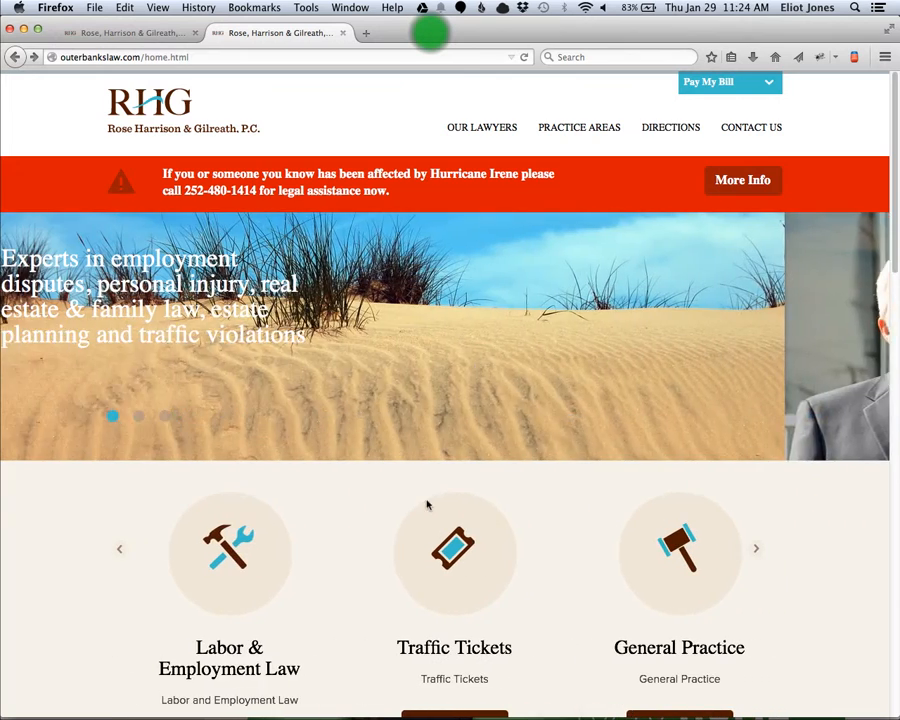
pyautogui.rightClick(438, 503)
pyautogui.click(484, 518)
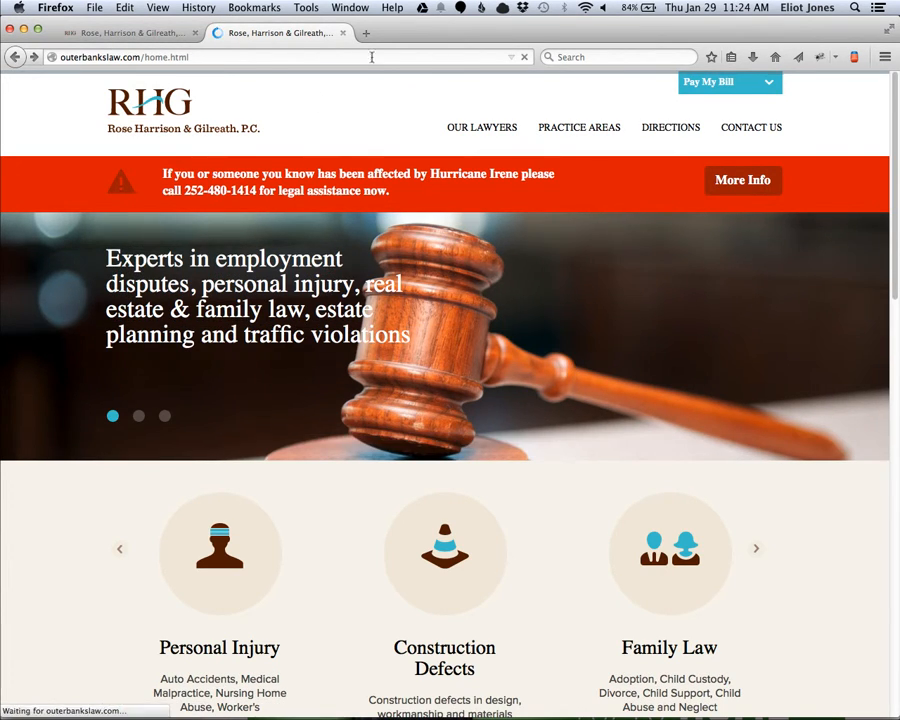
# Return to the Home resource in the manager and review the remaining slider photos and texts, contact details and search engine fields.
pyautogui.click(138, 33)
pyautogui.scroll(-2, 460, 445)
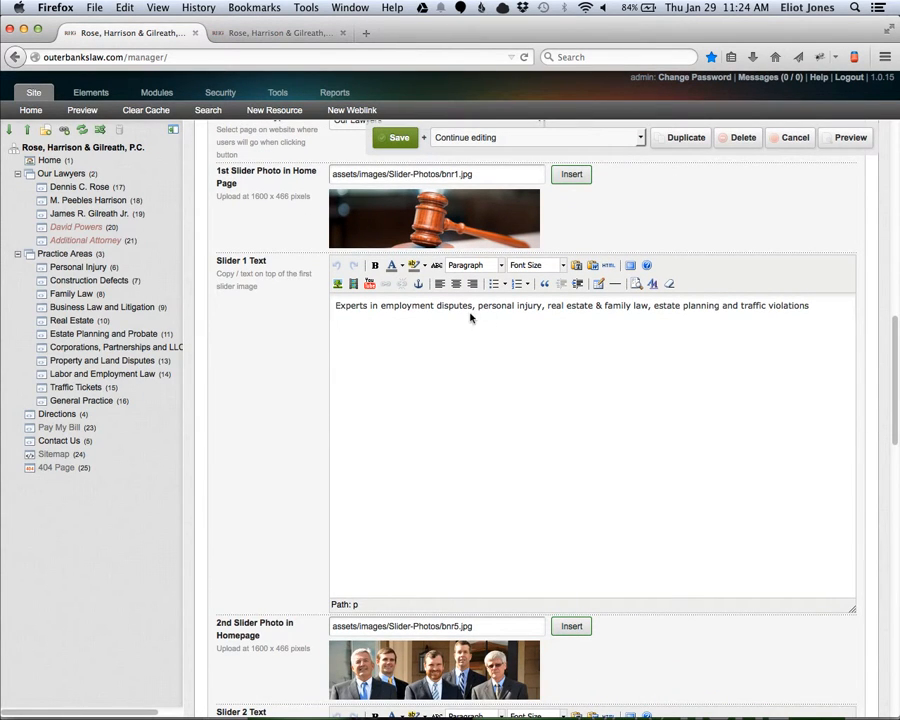
pyautogui.scroll(-5, 430, 465)
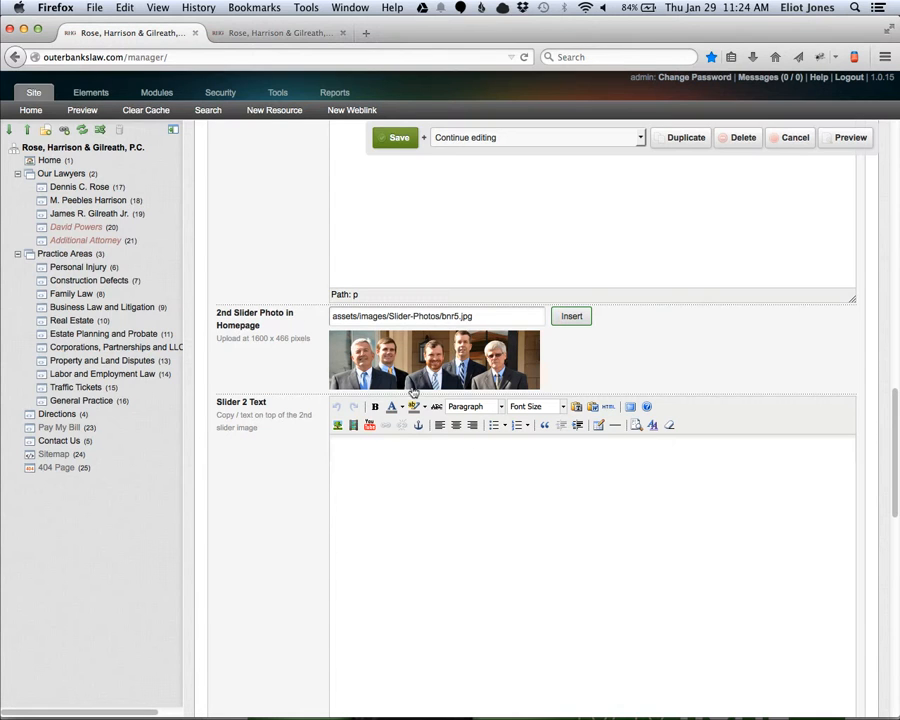
pyautogui.scroll(-8, 563, 489)
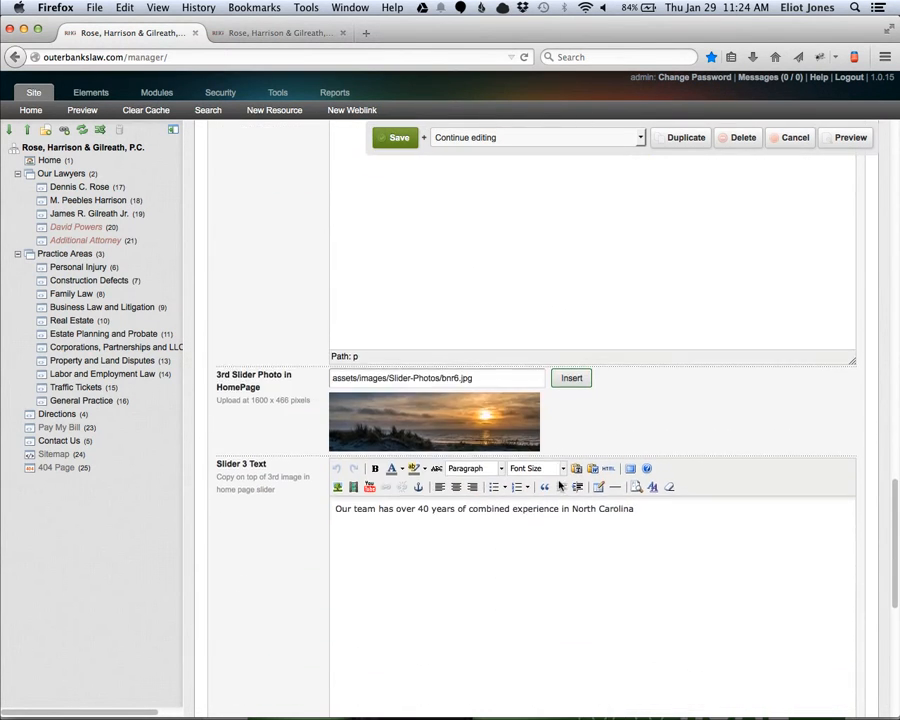
pyautogui.scroll(-2, 559, 480)
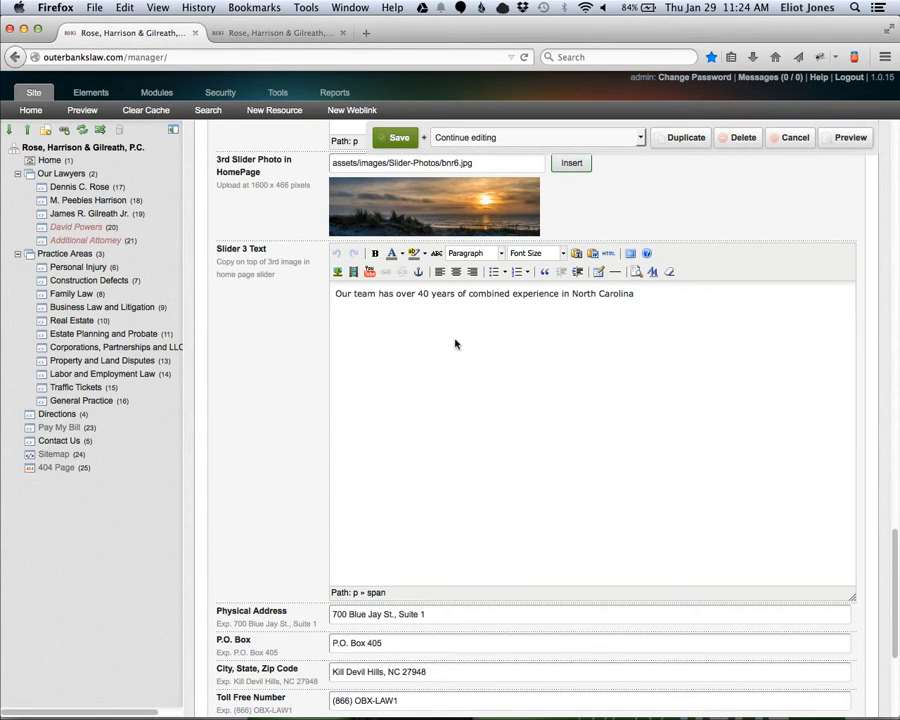
pyautogui.scroll(-4, 458, 345)
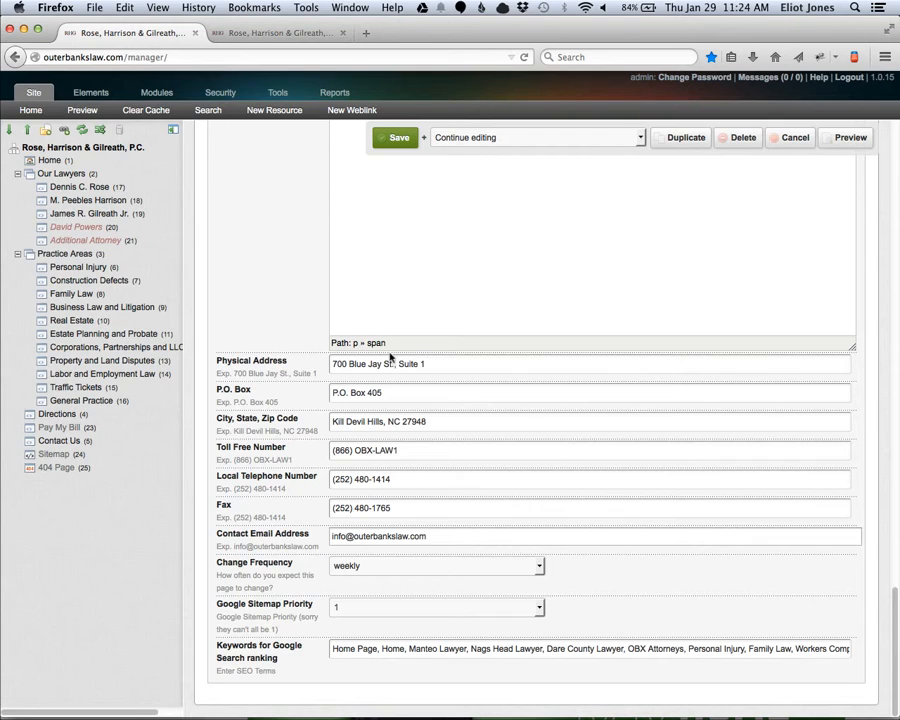
# Check the firm's physical address and phone numbers in the footer of the live home page.
pyautogui.click(436, 360)
pyautogui.click(448, 36)
pyautogui.scroll(-3, 764, 522)
pyautogui.scroll(-10, 760, 518)
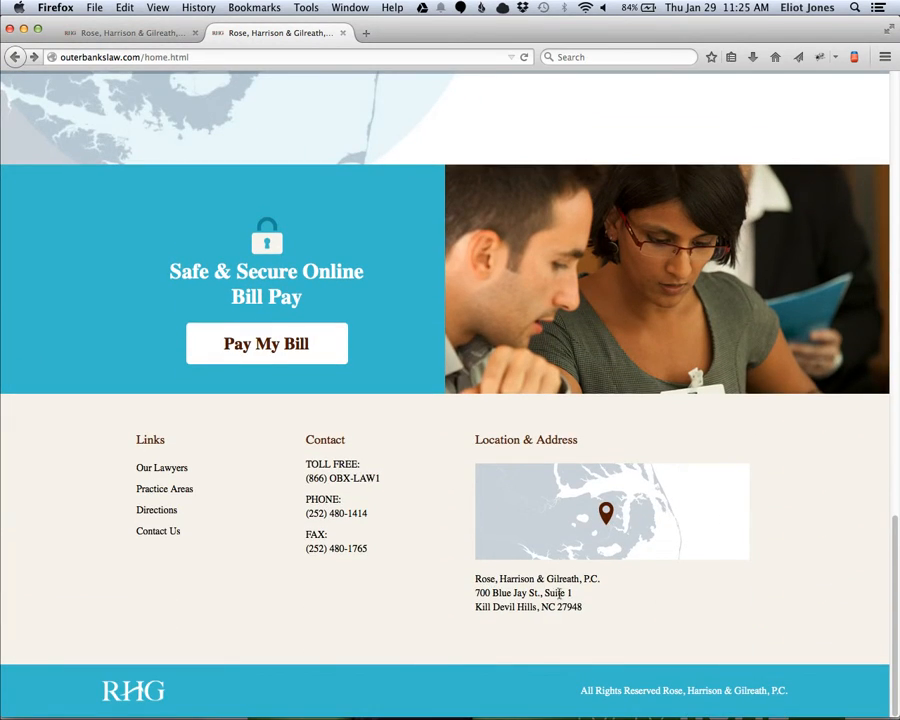
pyautogui.moveTo(478, 578); pyautogui.dragTo(576, 613)
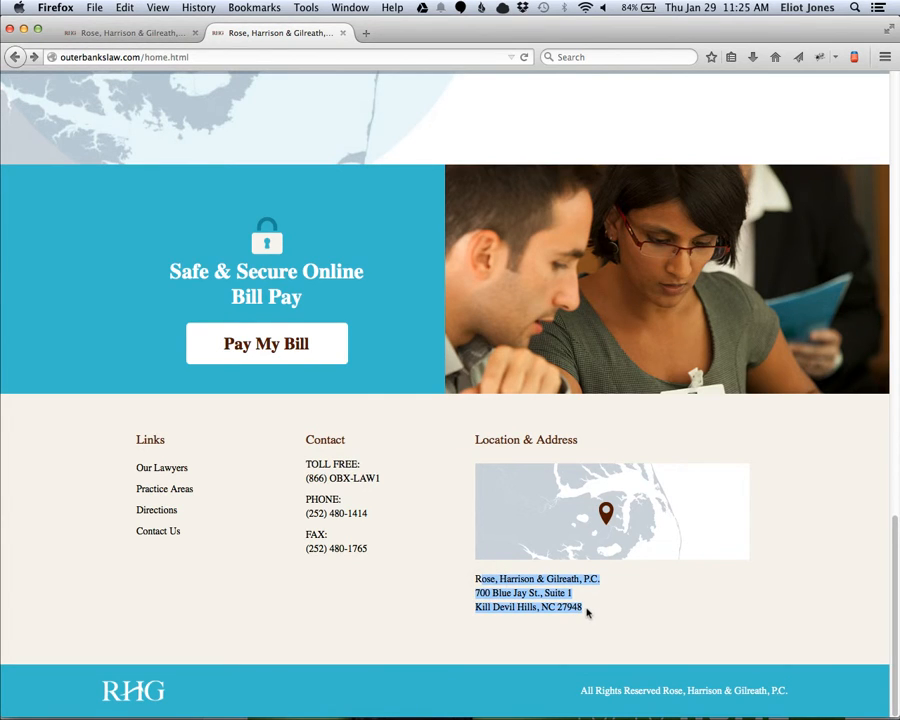
pyautogui.moveTo(421, 465); pyautogui.dragTo(455, 540)
# Open the live Directions page to check its mailing address, physical address, phone and email details.
pyautogui.scroll(10, 455, 538)
pyautogui.scroll(15, 459, 544)
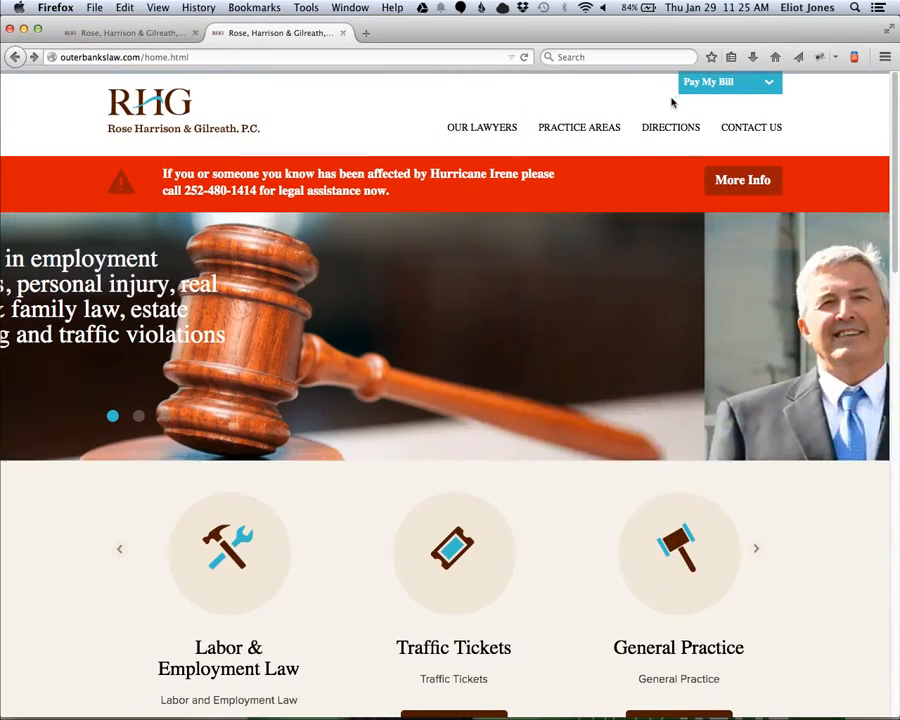
pyautogui.click(669, 129)
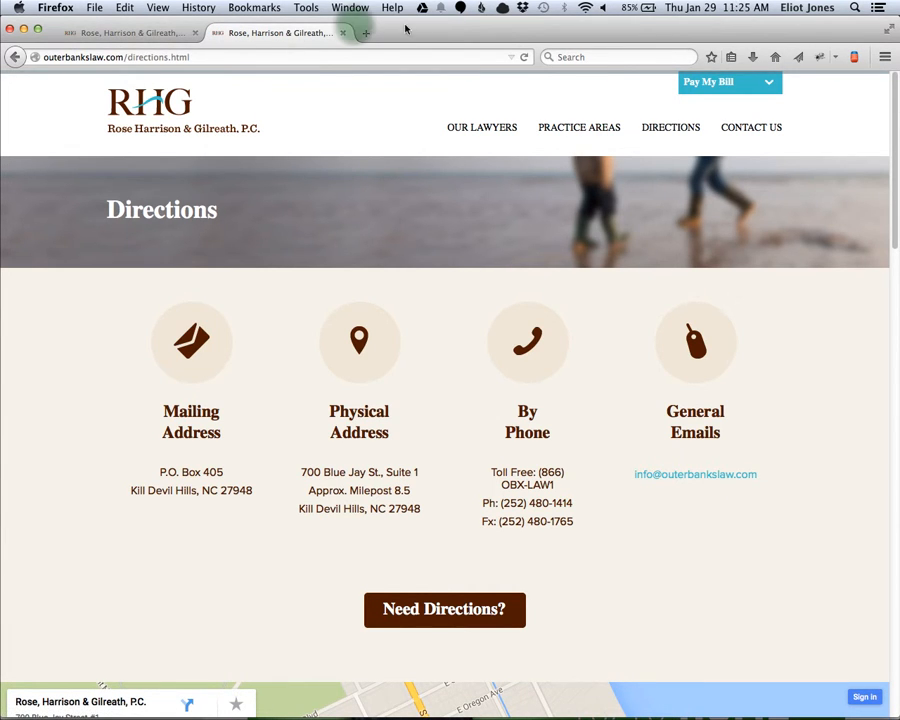
# Return to the Home resource's contact fields and review the Change Frequency options, keeping weekly selected.
pyautogui.click(140, 32)
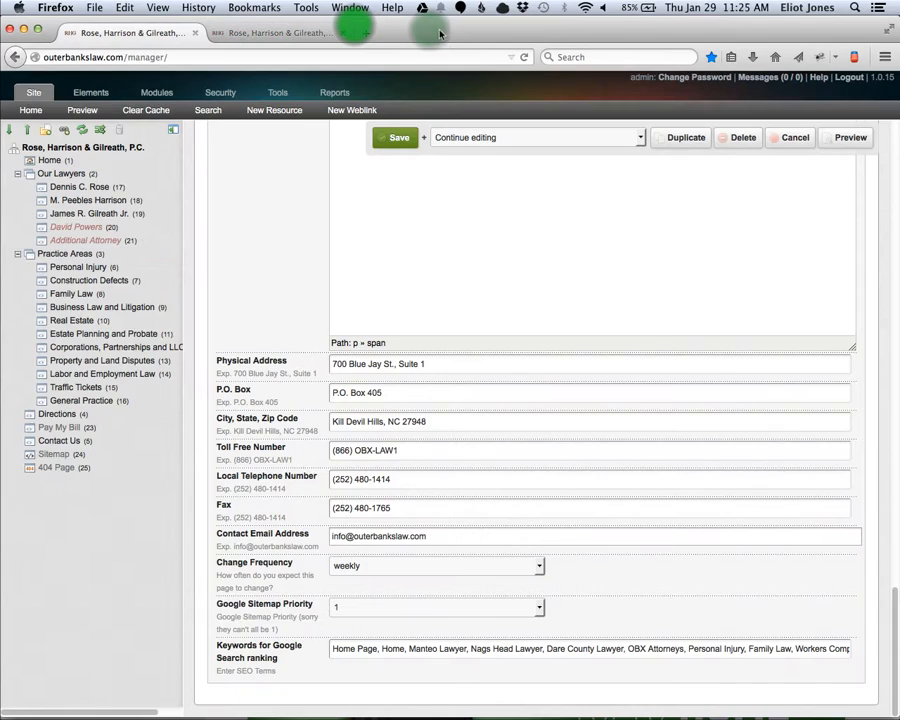
pyautogui.click(451, 364)
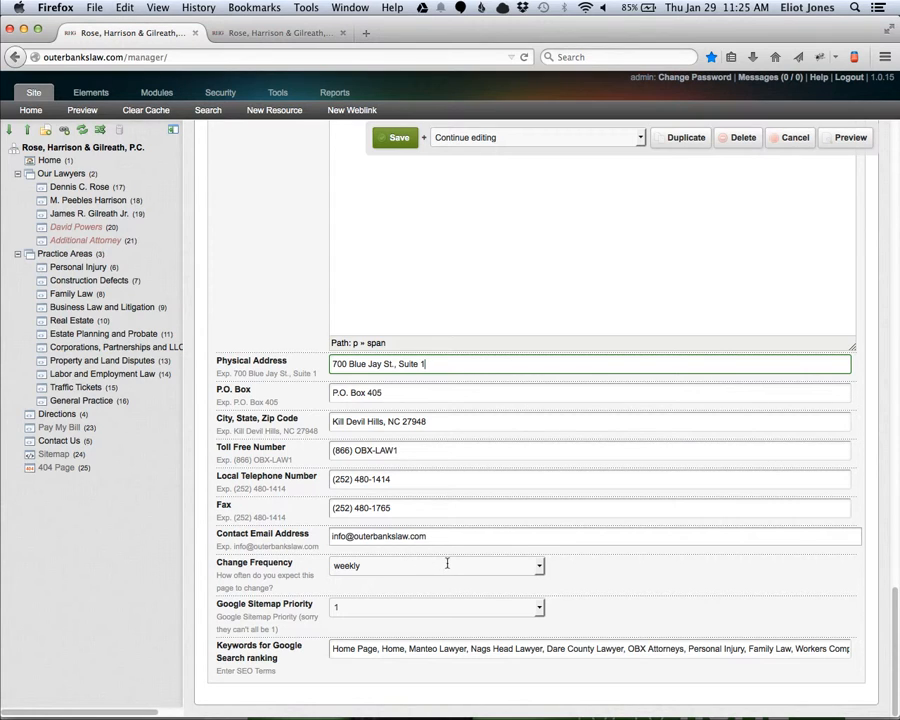
pyautogui.click(449, 563)
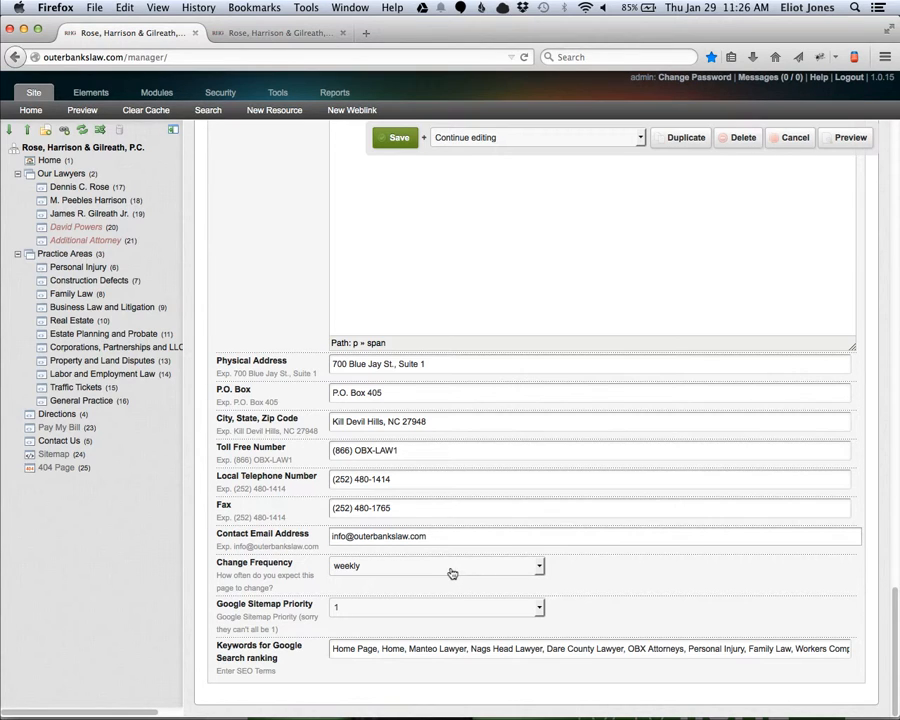
pyautogui.click(451, 573)
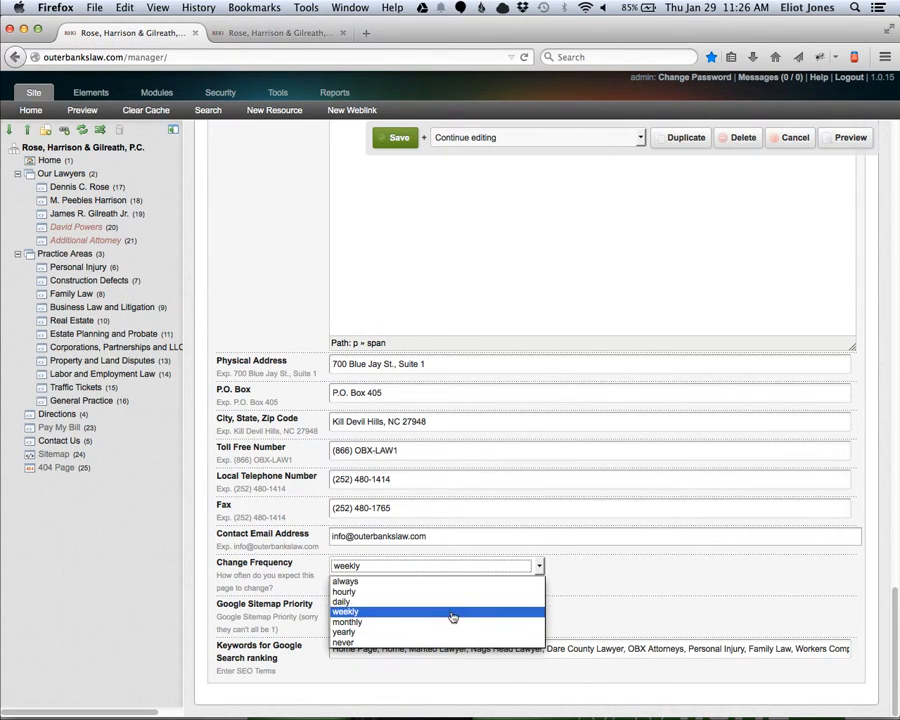
pyautogui.click(451, 611)
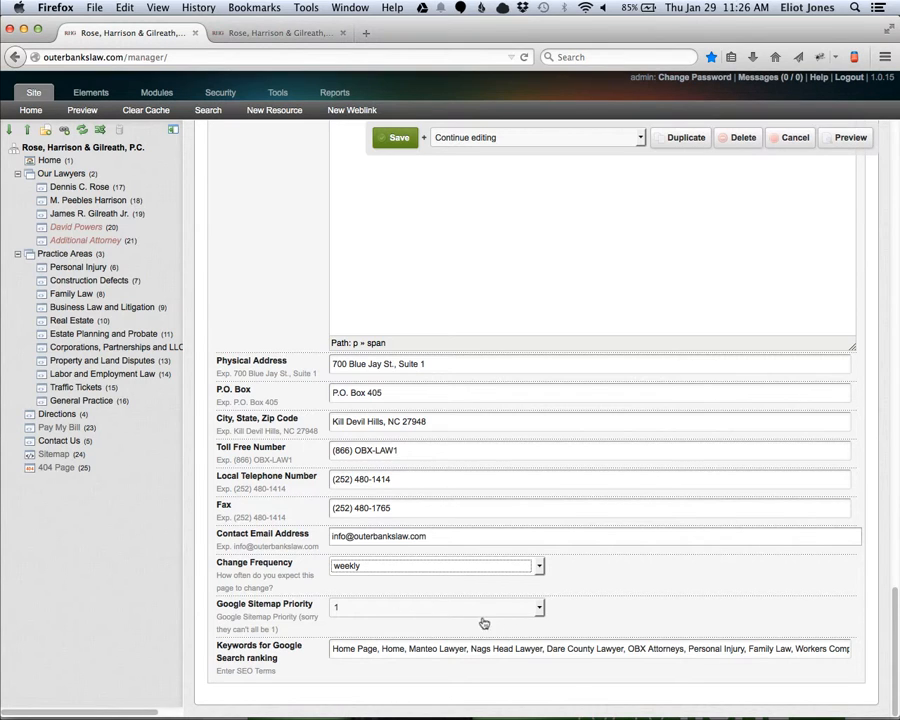
# Review the Google Sitemap Priority options for the Home resource, leaving the priority at 1.
pyautogui.click(461, 614)
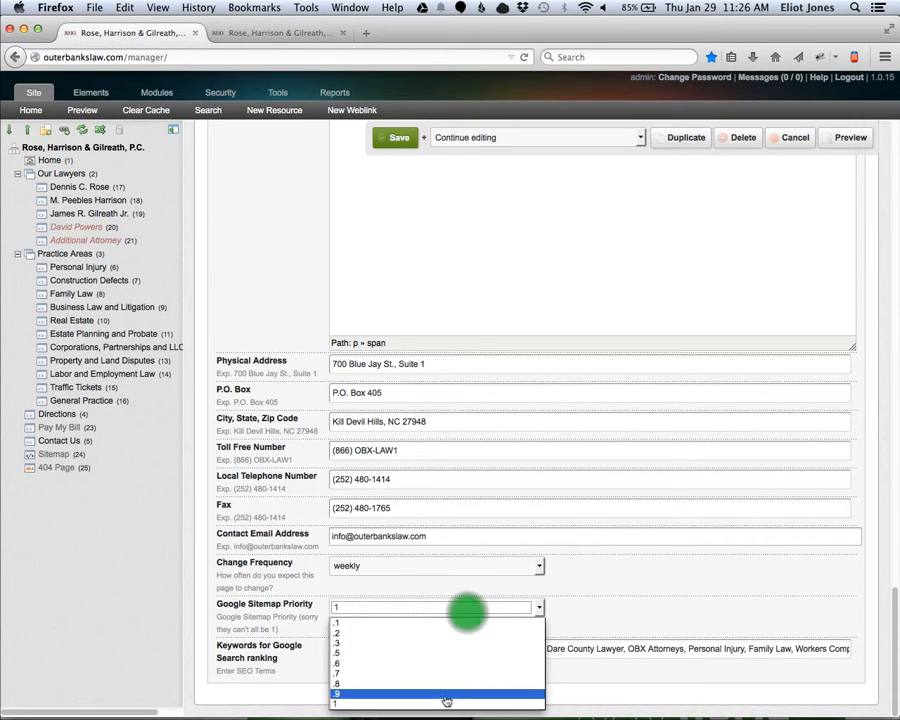
pyautogui.click(411, 617)
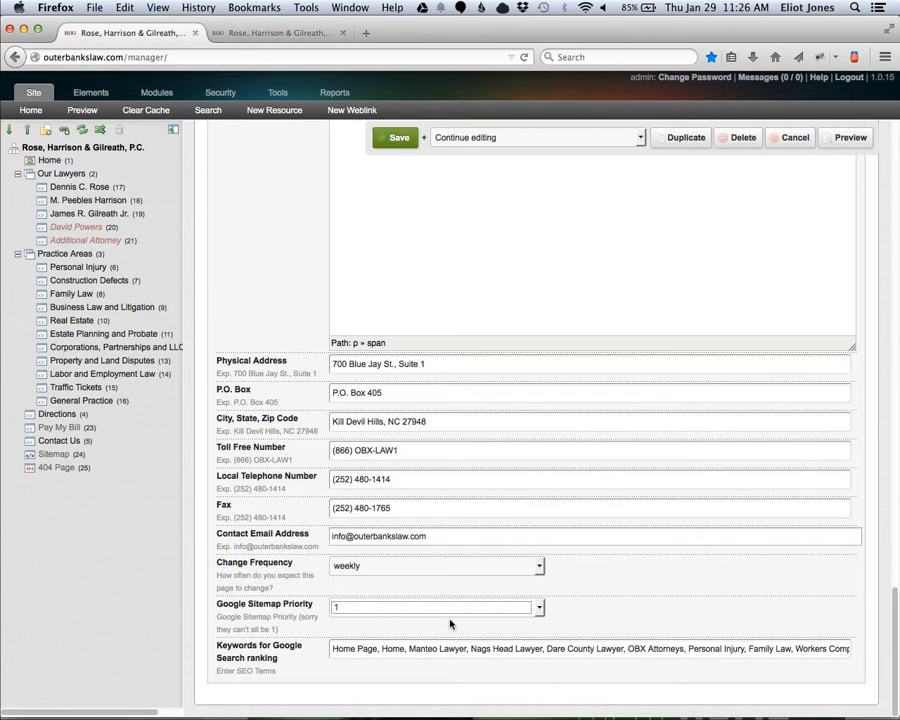
pyautogui.click(450, 608)
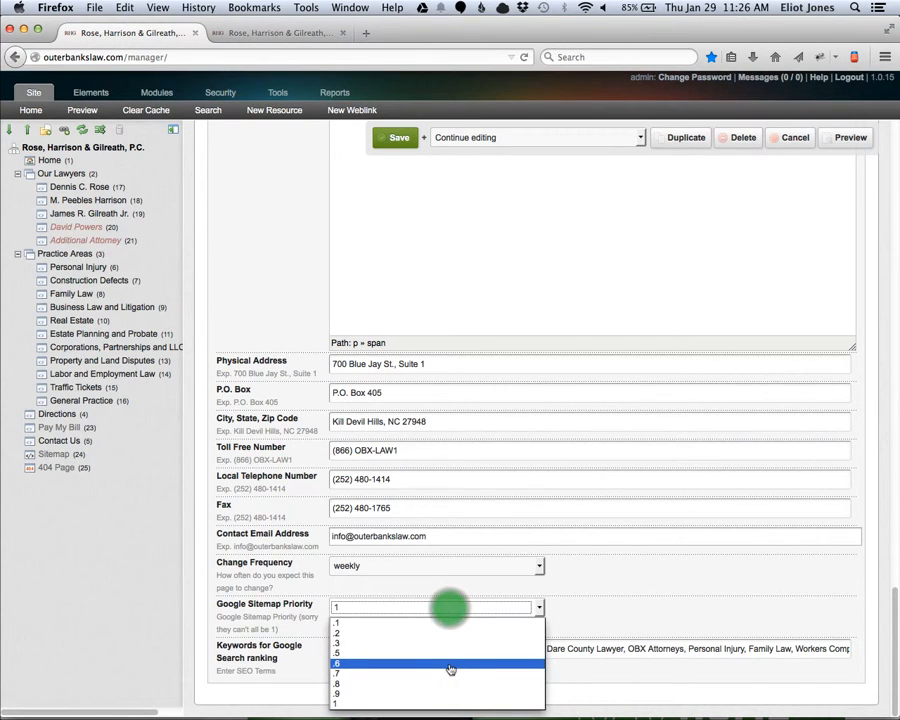
pyautogui.click(412, 602)
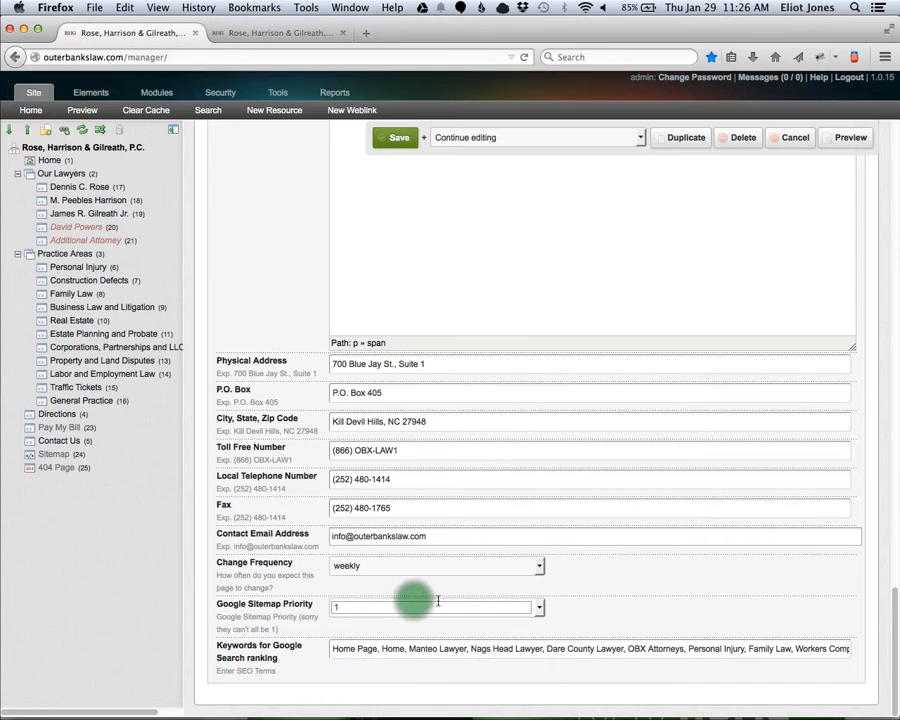
# Correct the misspelled "Traffice" to "Traffic" in the Home resource's Google search keywords and save the resource.
pyautogui.moveTo(452, 648); pyautogui.dragTo(878, 651)
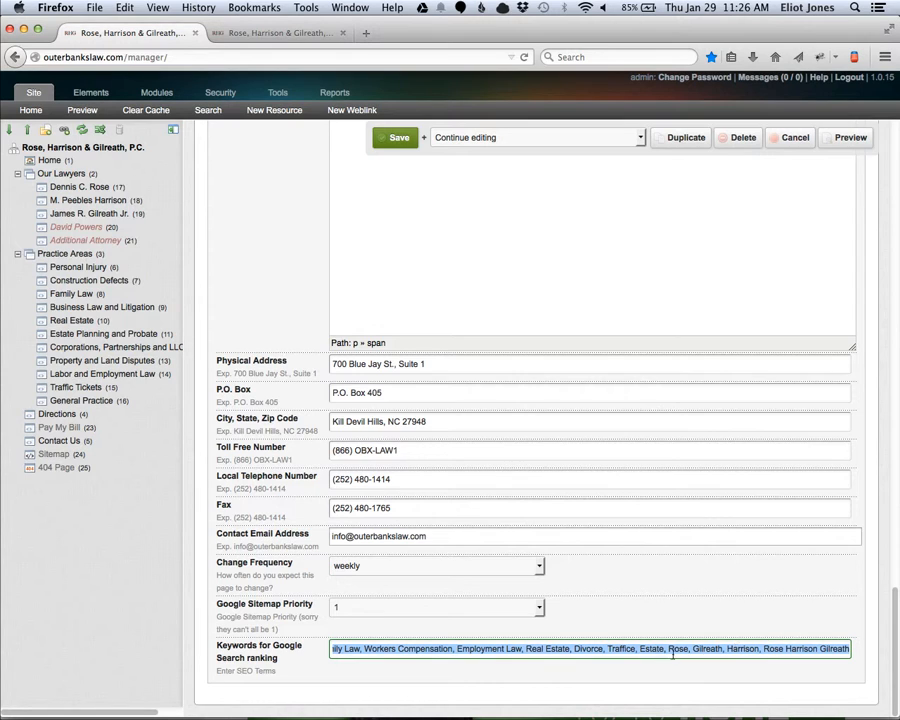
pyautogui.click(632, 648)
pyautogui.press('Delete')
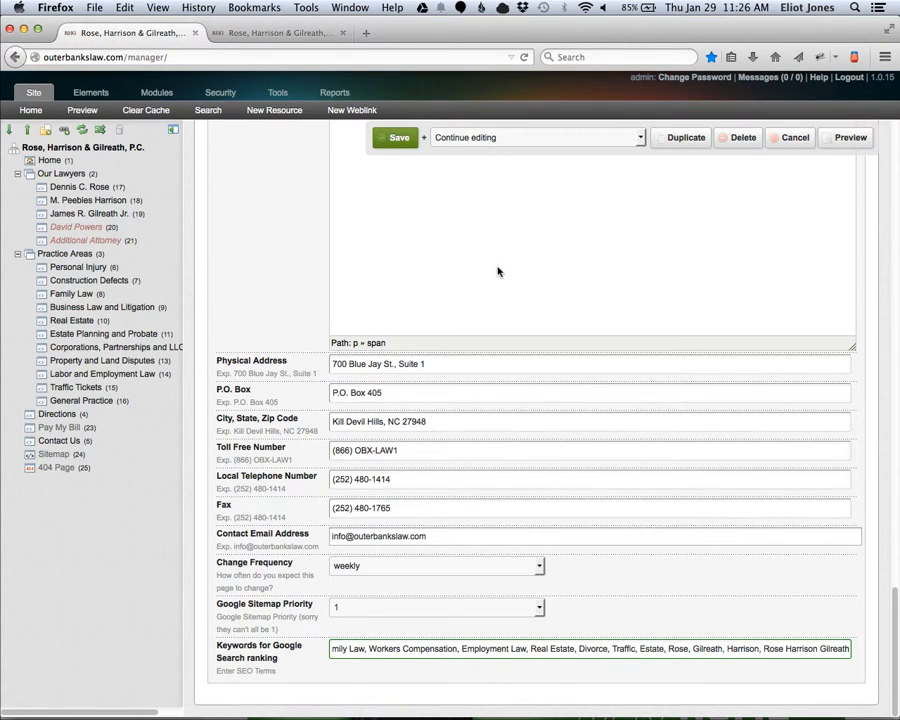
pyautogui.click(393, 137)
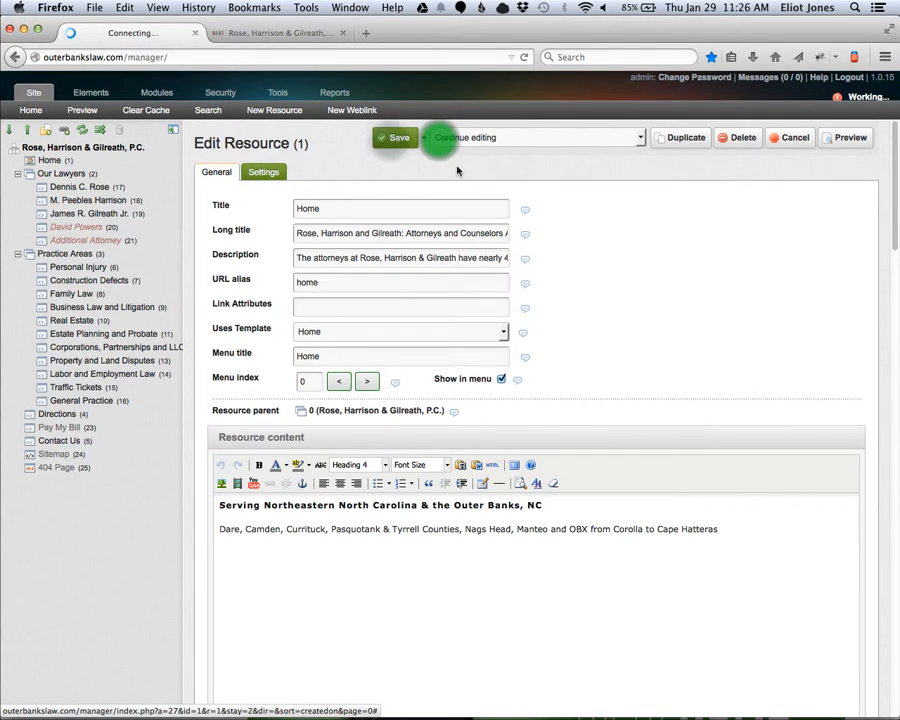
# Reload the live Directions page and open its page source in an enlarged window.
pyautogui.click(448, 31)
pyautogui.rightClick(406, 309)
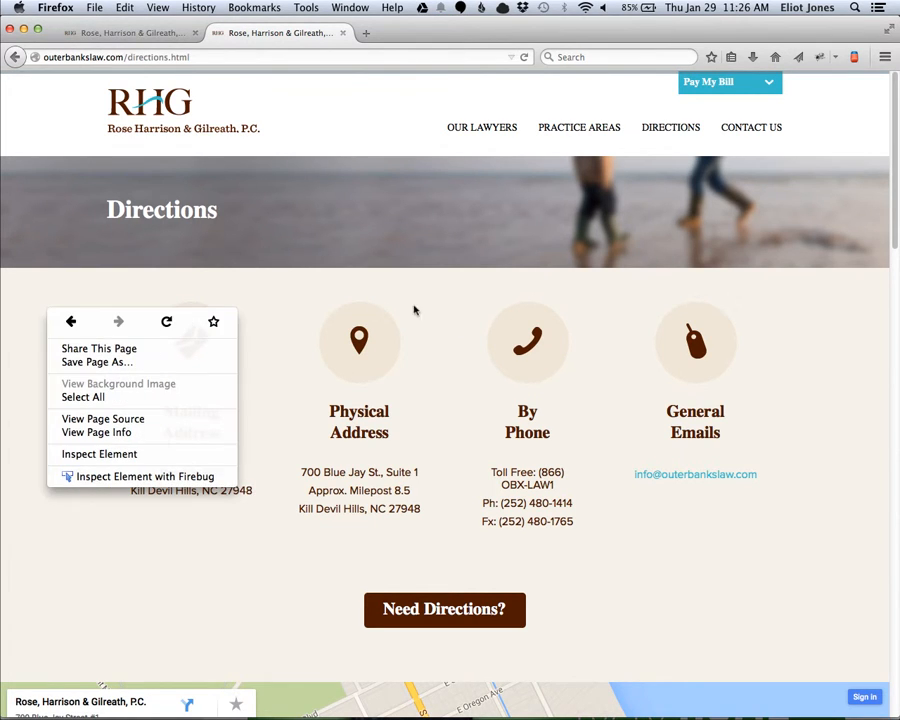
pyautogui.click(466, 322)
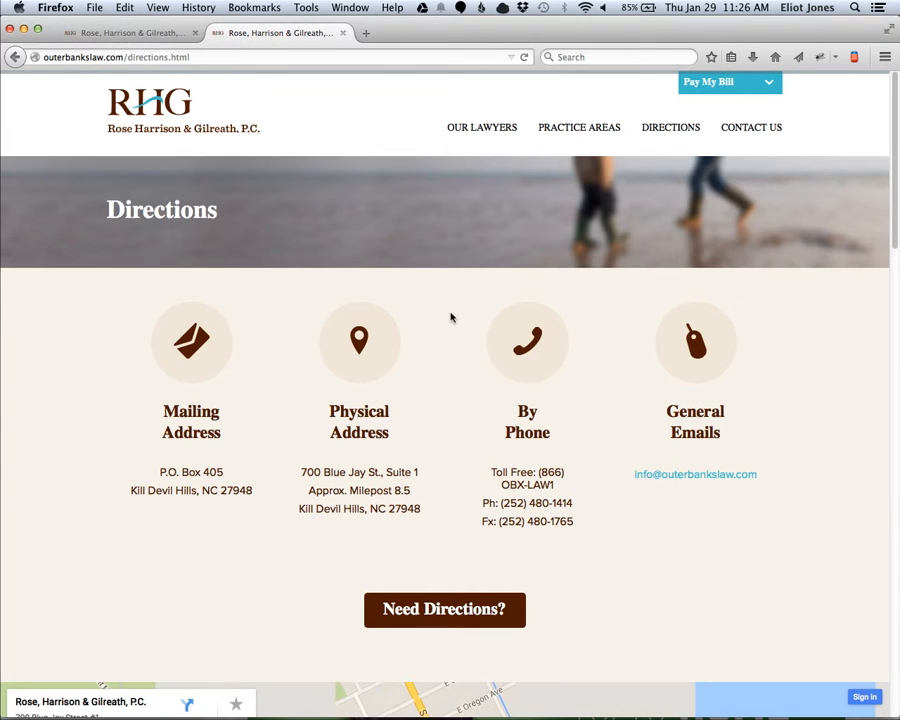
pyautogui.rightClick(436, 334)
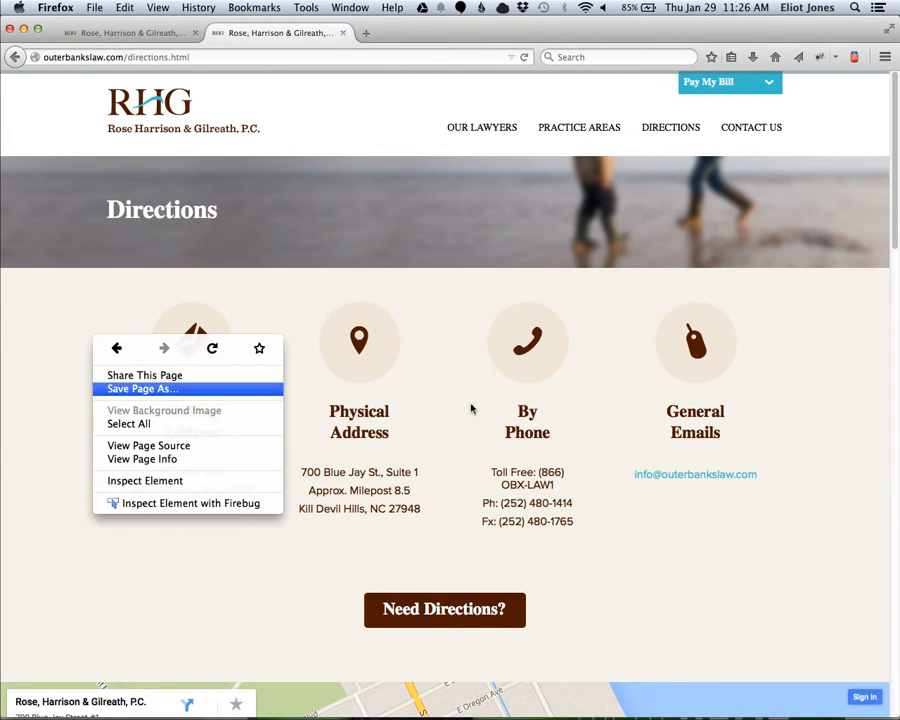
pyautogui.click(452, 444)
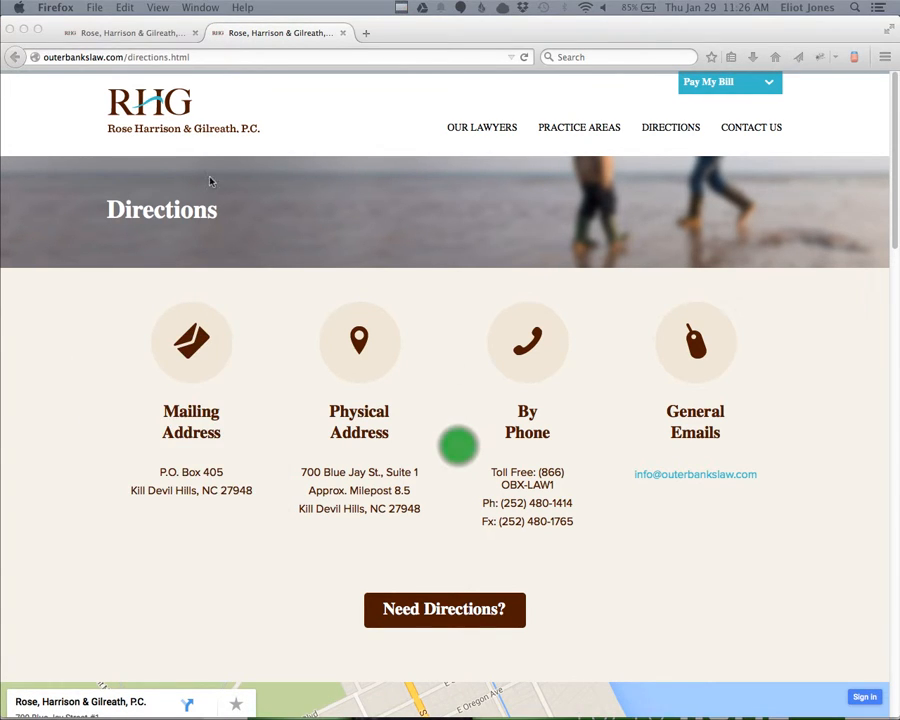
pyautogui.moveTo(388, 23); pyautogui.dragTo(505, 22)
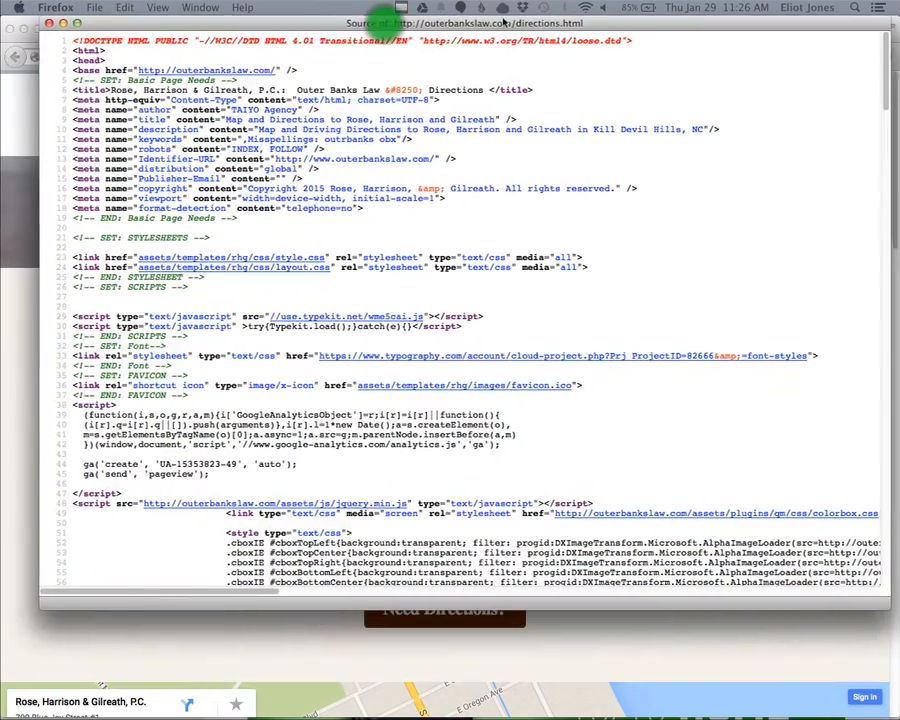
pyautogui.doubleClick(433, 23)
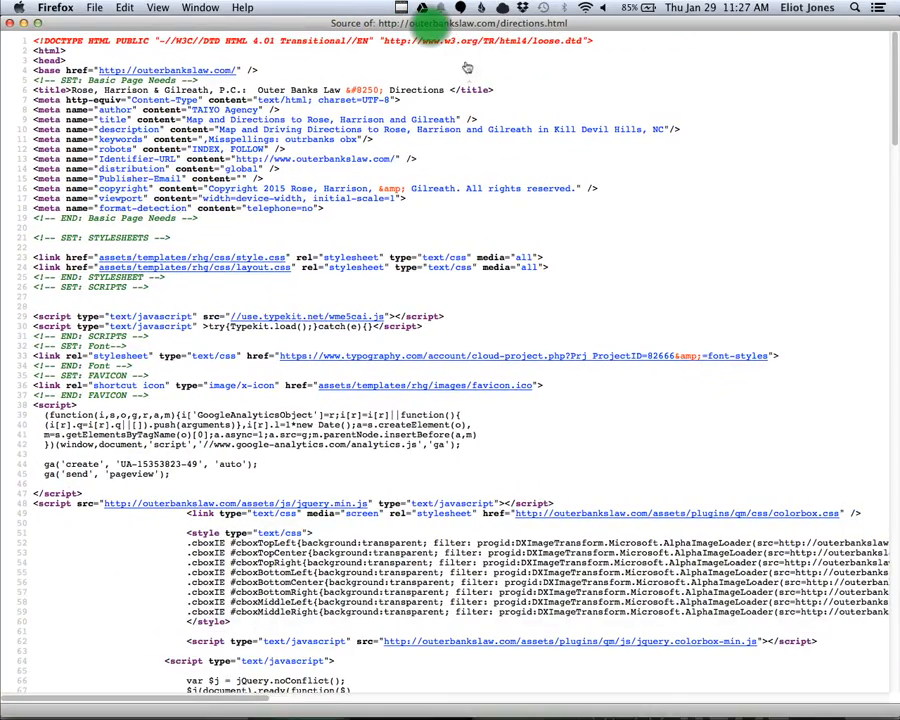
# Examine the description and keywords meta tags in the Directions page source, then close the source window.
pyautogui.click(452, 130)
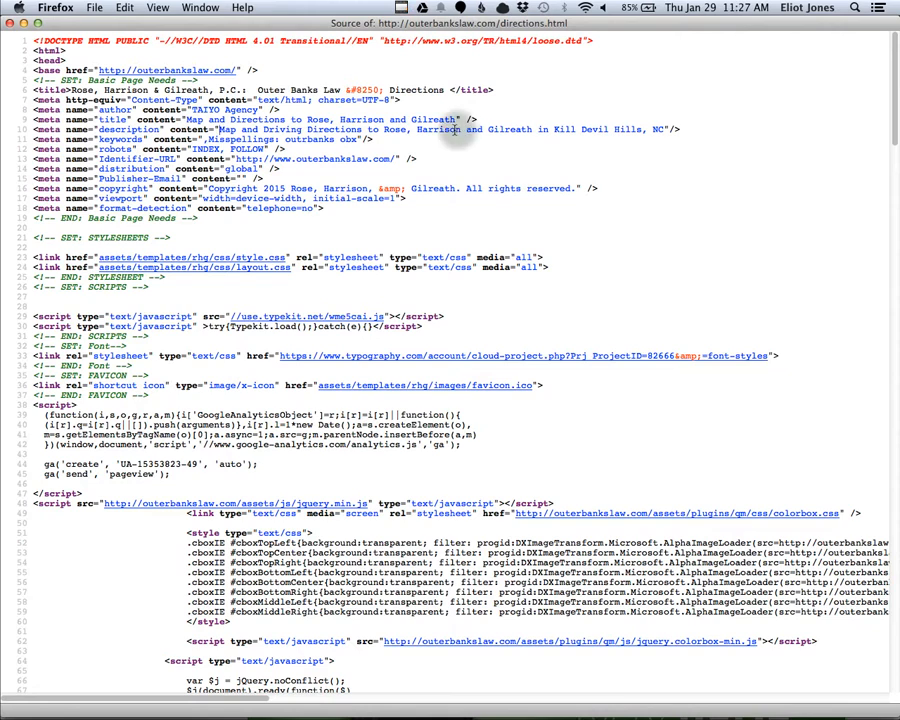
pyautogui.moveTo(447, 141)
pyautogui.mouseDown()
pyautogui.moveTo(470, 143)
pyautogui.moveTo(452, 141)
pyautogui.mouseUp()
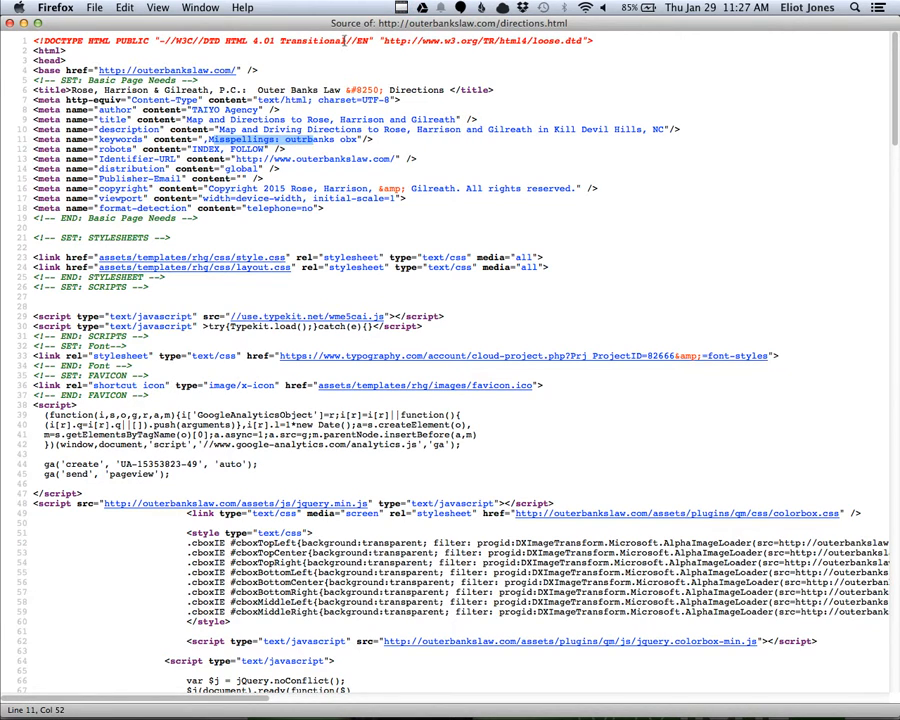
pyautogui.click(424, 25)
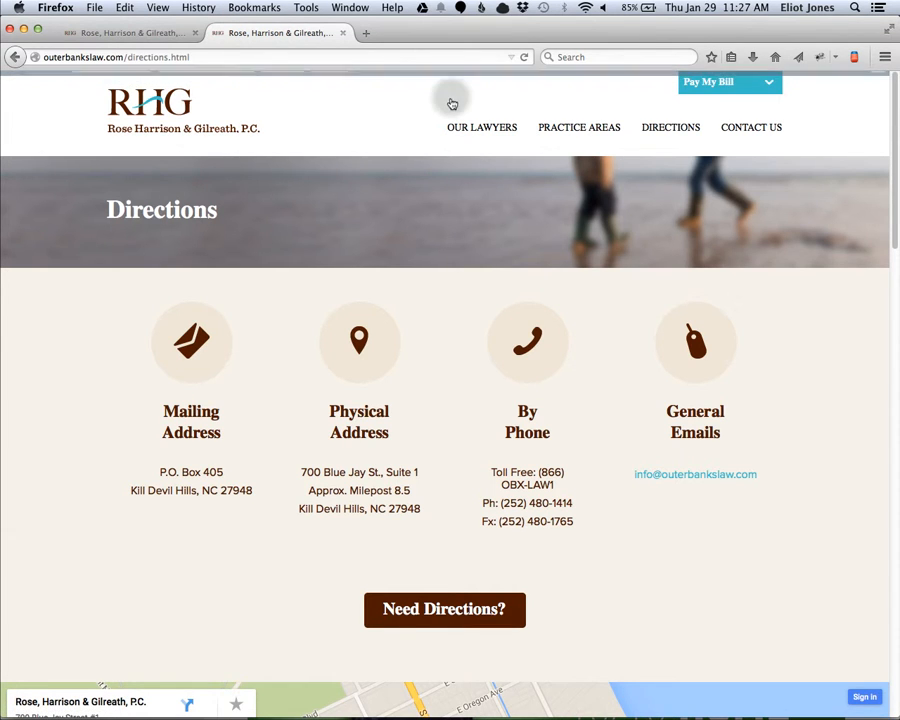
# Open the live home page, examine the keywords meta tag in its page source, and close the source window.
pyautogui.click(450, 97)
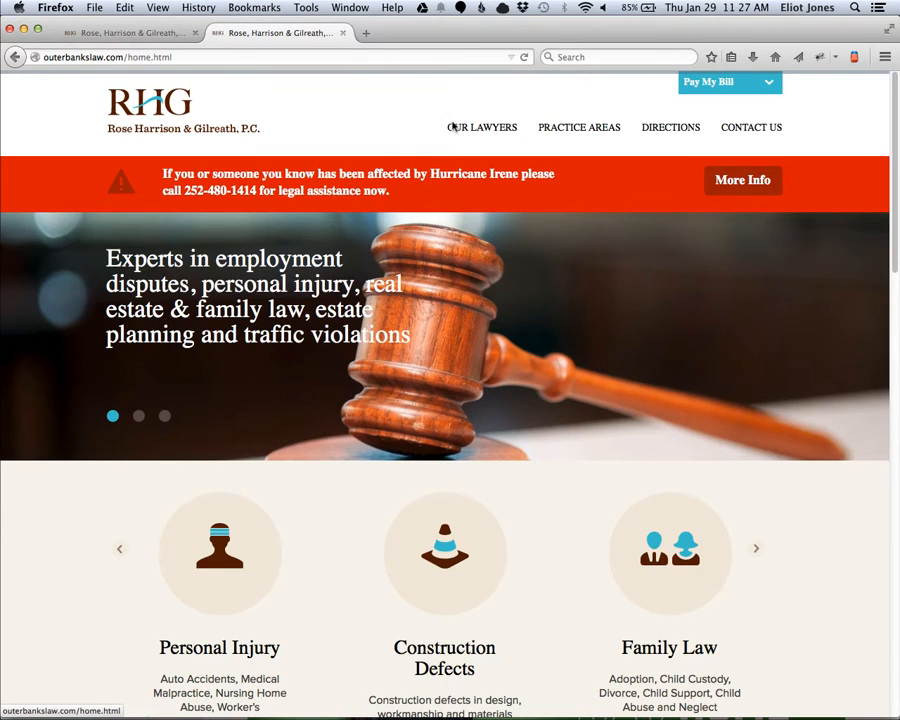
pyautogui.rightClick(422, 128)
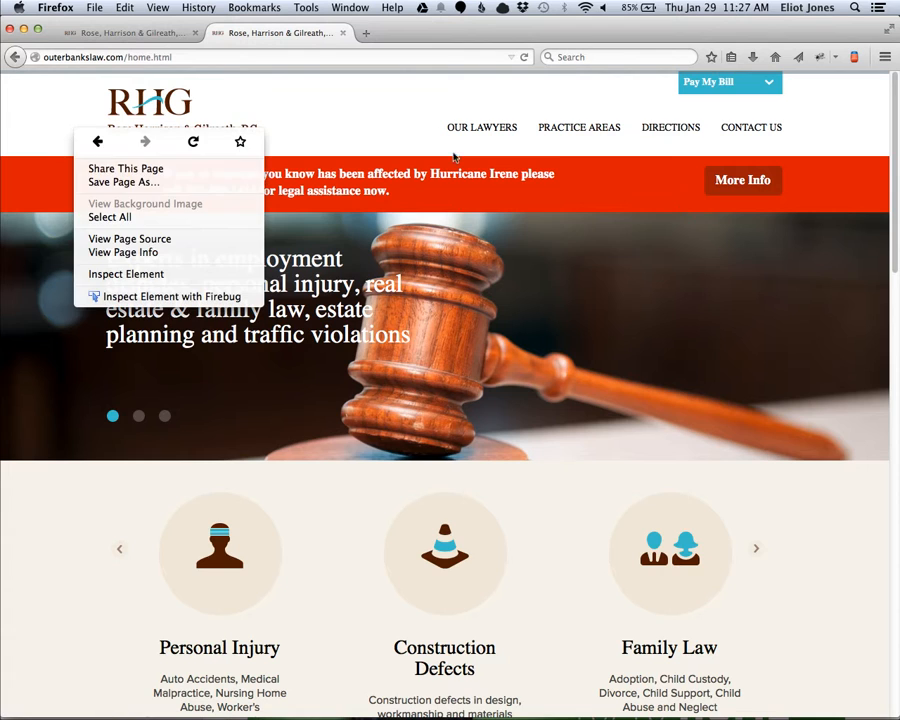
pyautogui.click(455, 240)
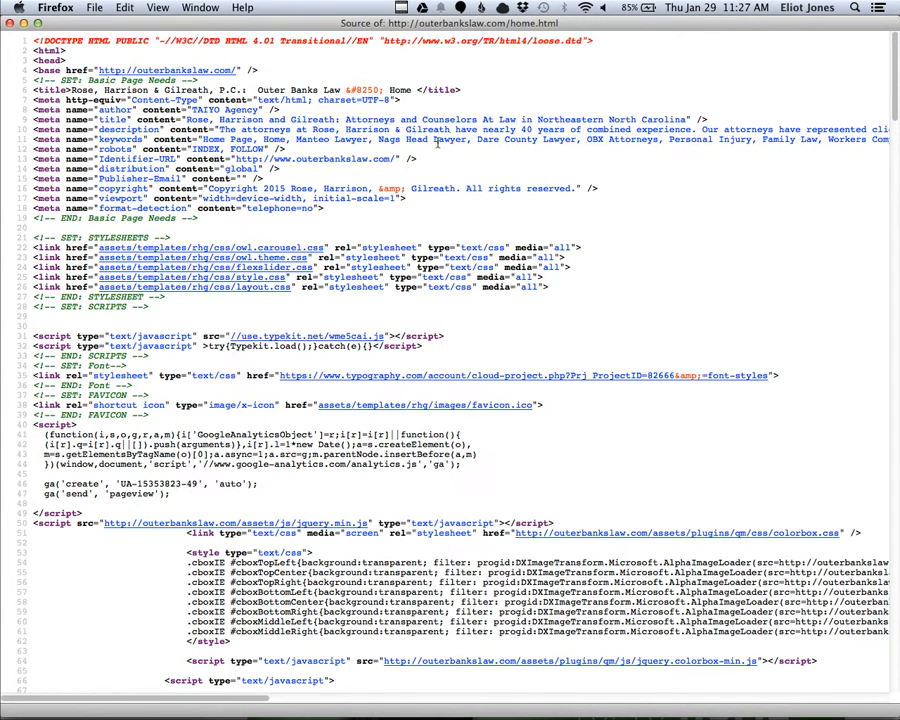
pyautogui.moveTo(203, 139); pyautogui.dragTo(740, 143)
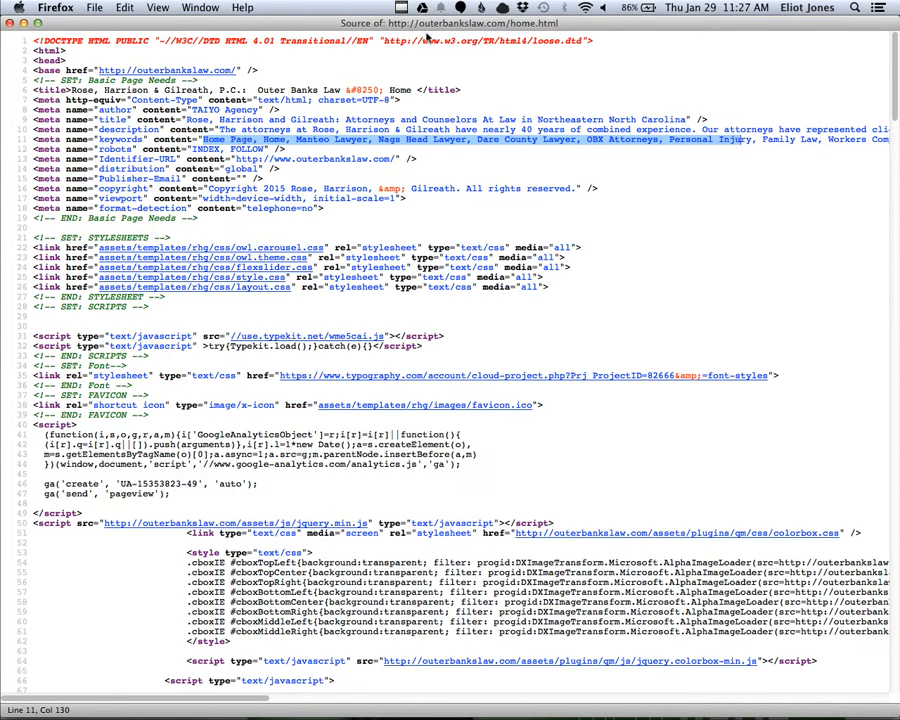
pyautogui.moveTo(447, 27); pyautogui.dragTo(450, 28)
pyautogui.press('super+w')
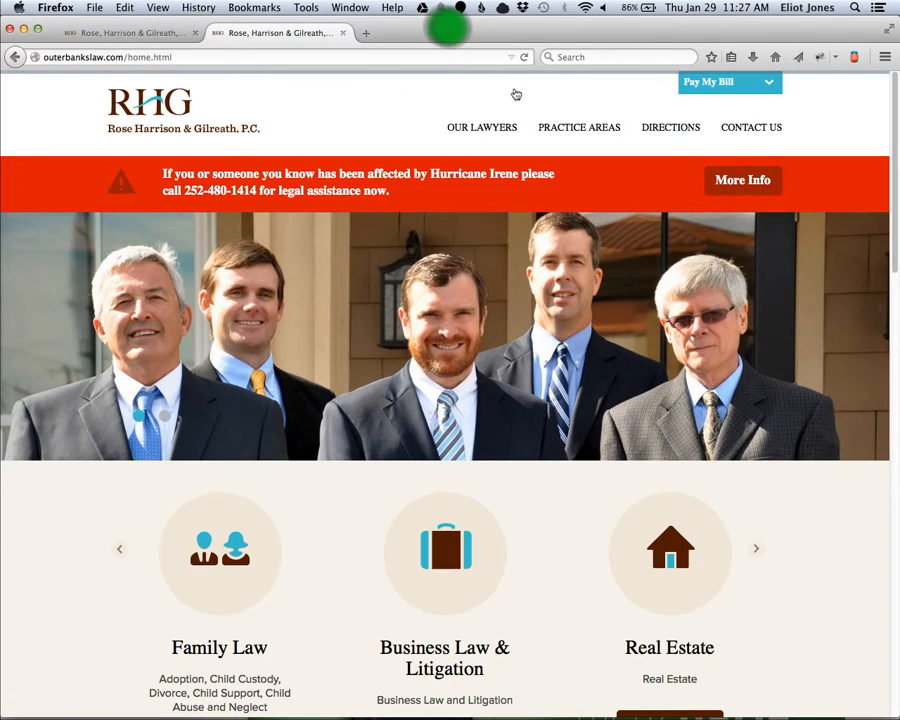
# Look over the live home page's practice area, attorney, service area and bill pay sections.
pyautogui.scroll(-10, 490, 376)
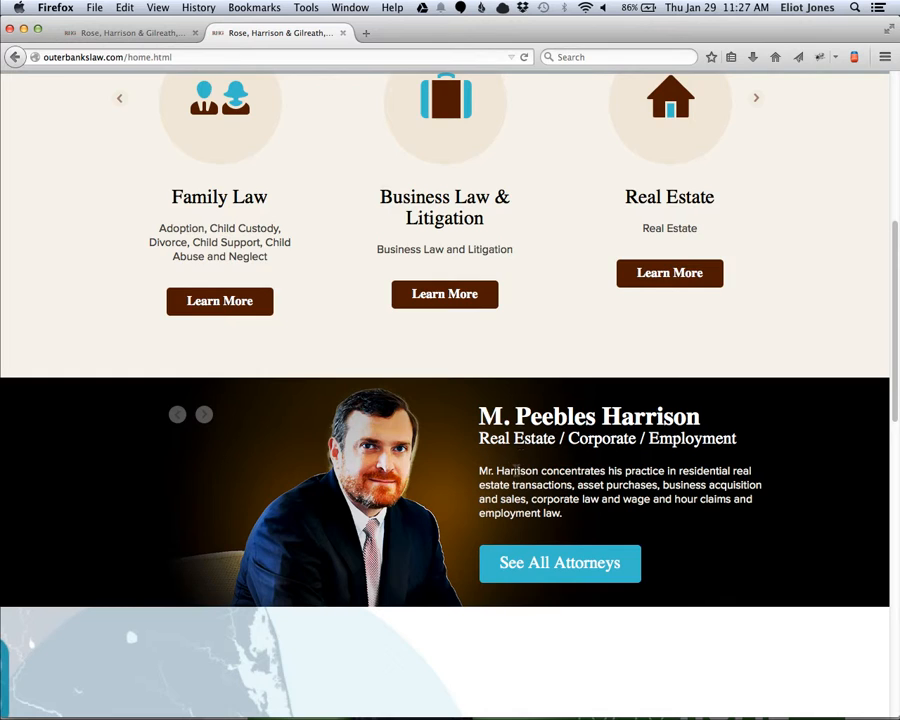
pyautogui.scroll(-12, 517, 470)
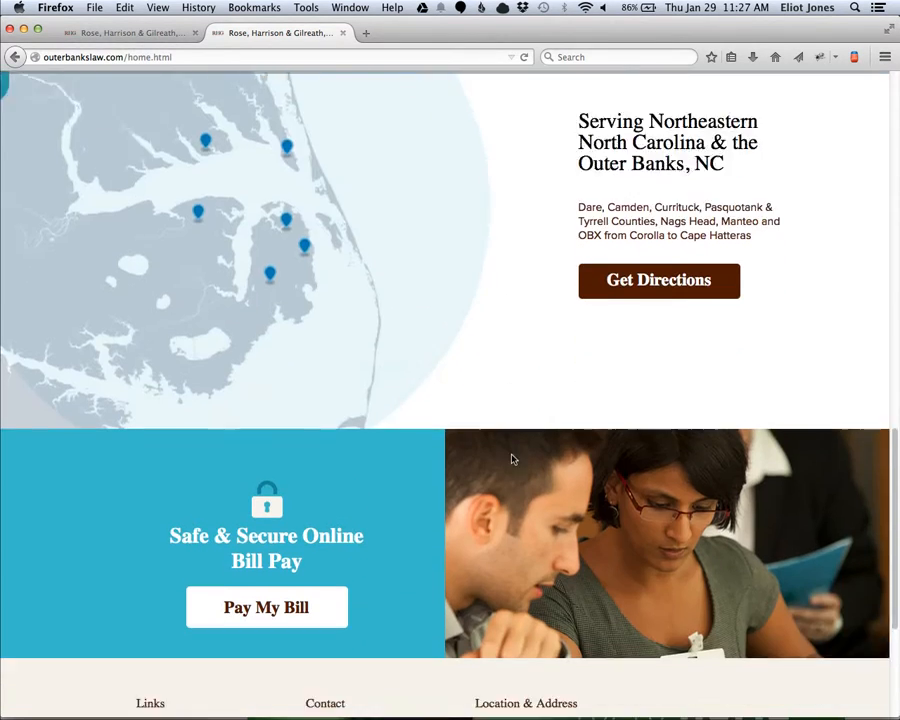
pyautogui.scroll(-3, 512, 459)
# Review the Home resource's alert and slider fields in the manager and open its publishing settings.
pyautogui.click(145, 33)
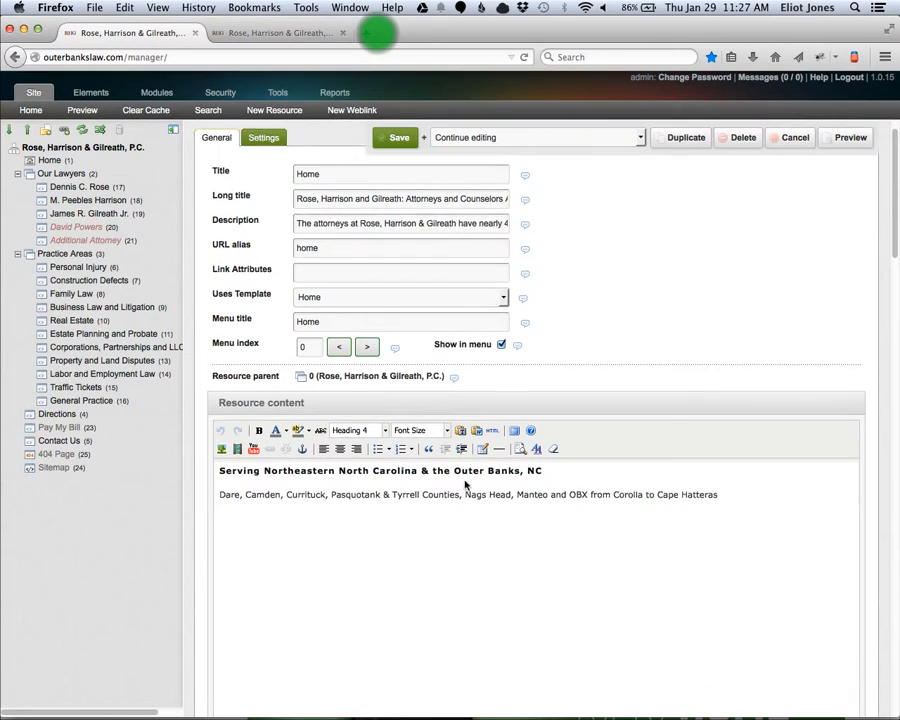
pyautogui.scroll(-12, 465, 484)
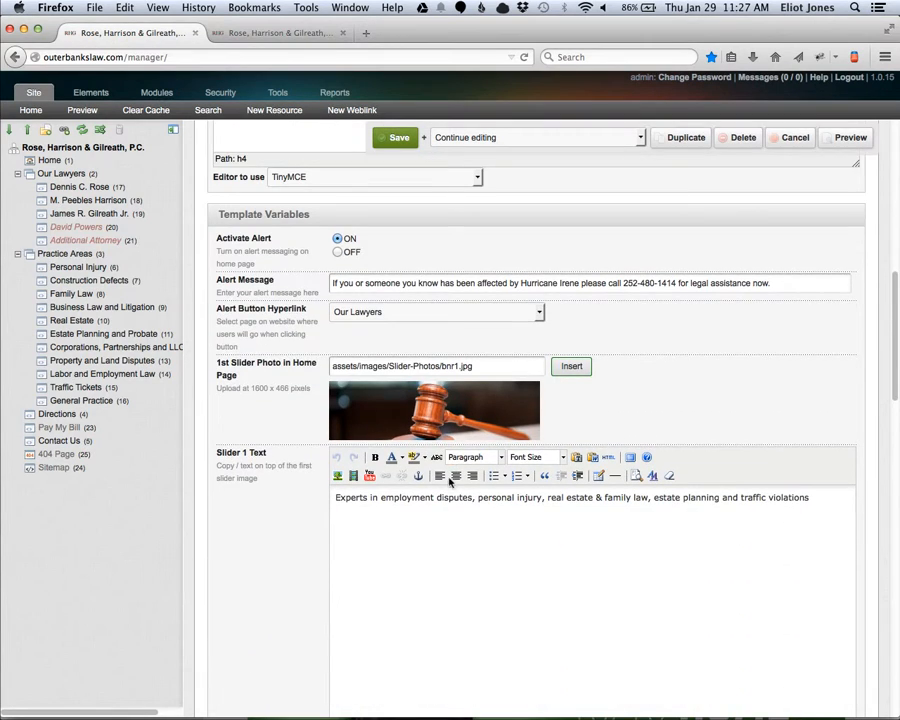
pyautogui.scroll(-8, 449, 477)
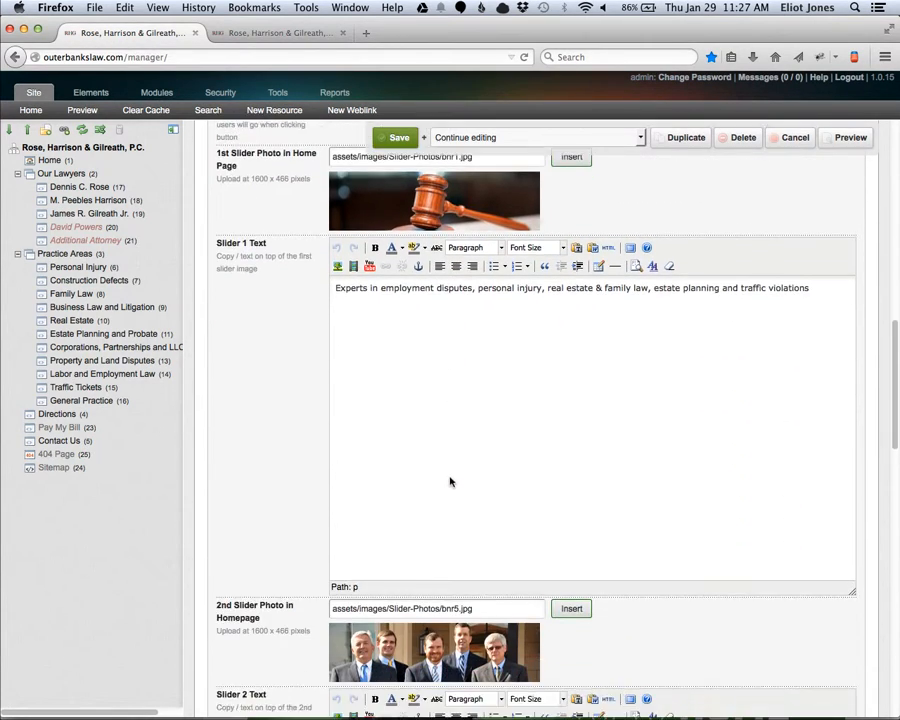
pyautogui.scroll(20, 455, 480)
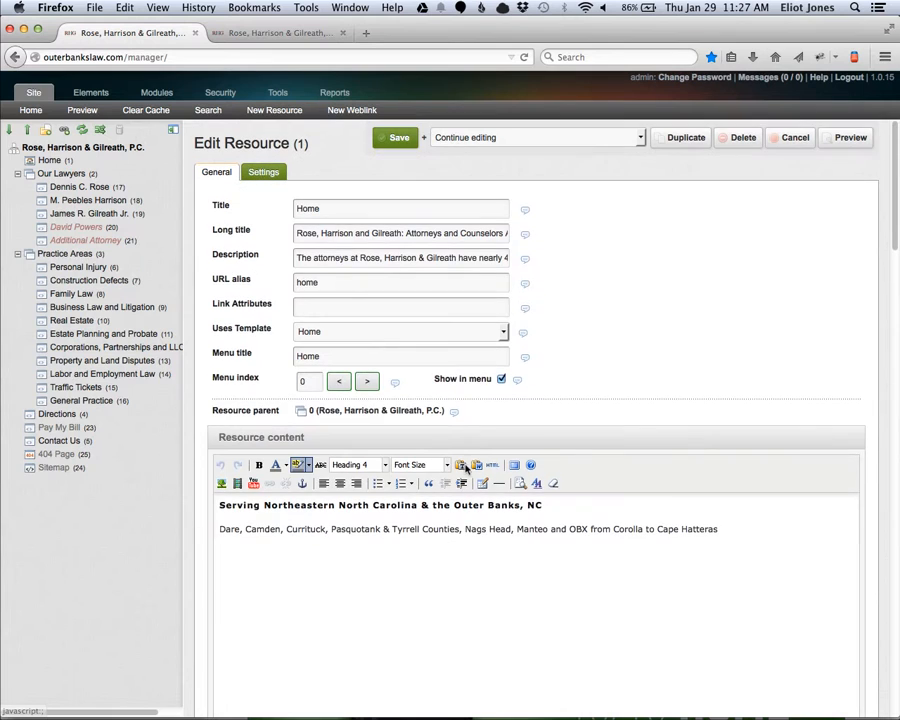
pyautogui.click(447, 180)
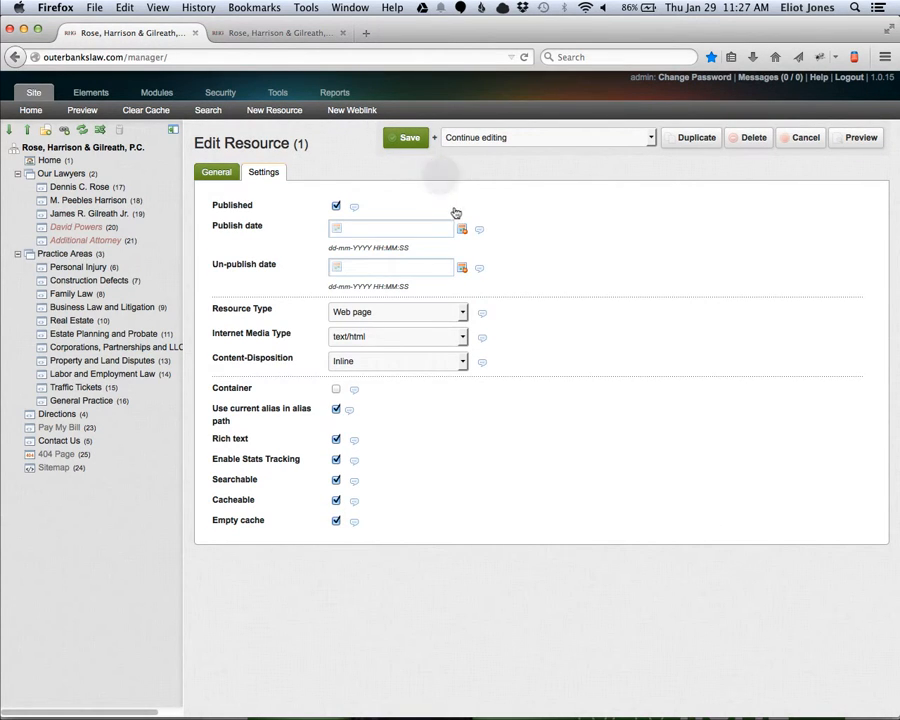